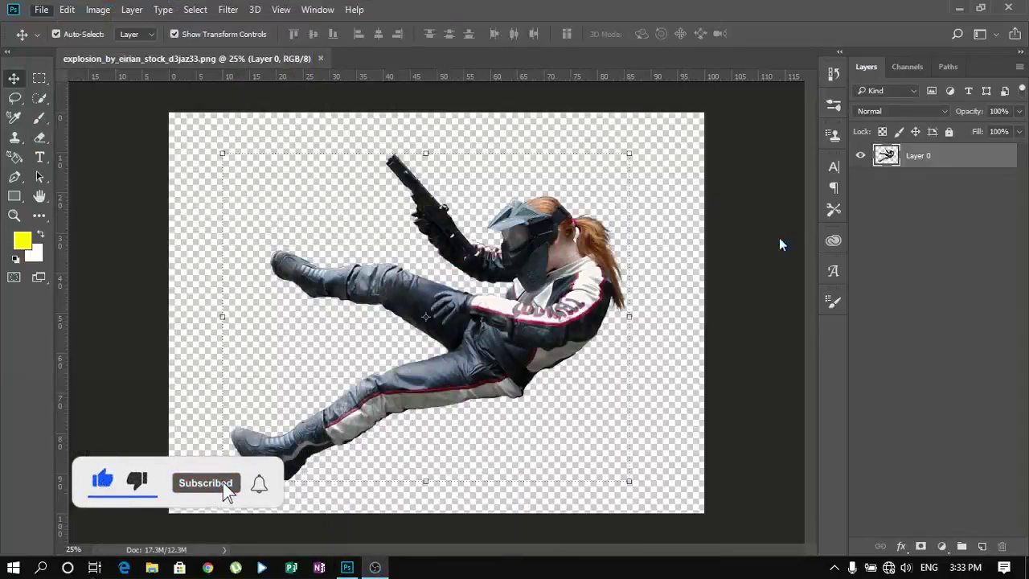
- Open the mountain pass painting and select the Patch tool
key("ctrl+o")
double_click(626, 136)
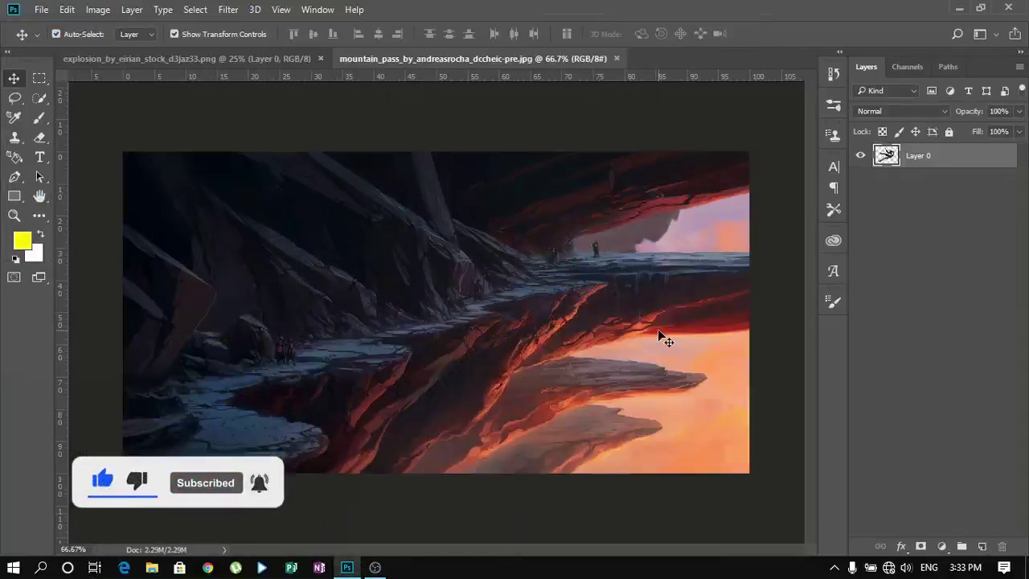
left_click(47, 214)
left_click(115, 345)
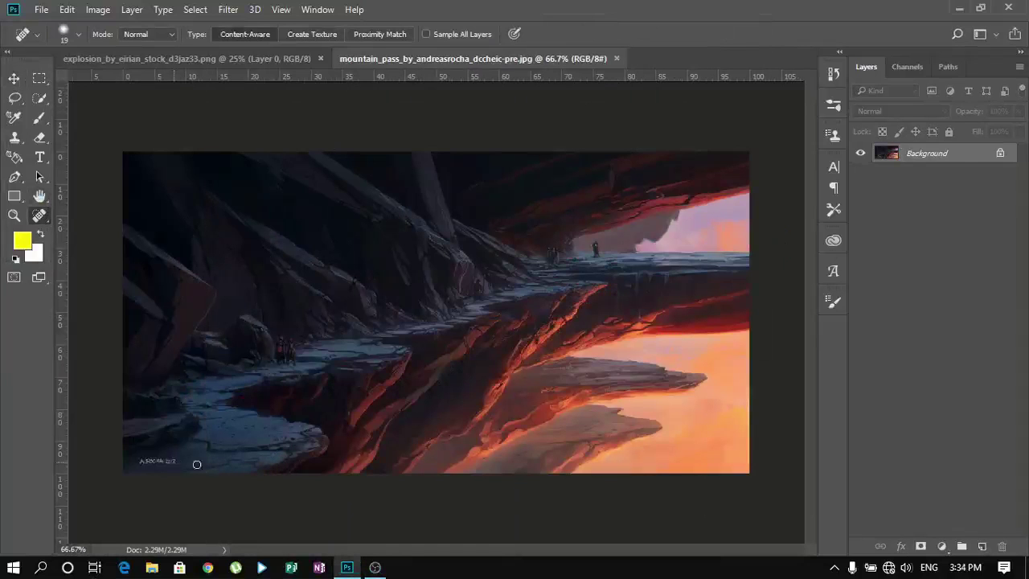
- Flip the mountain pass painting horizontally and zoom in on the small figures
key("ctrl+t")
right_click(436, 307)
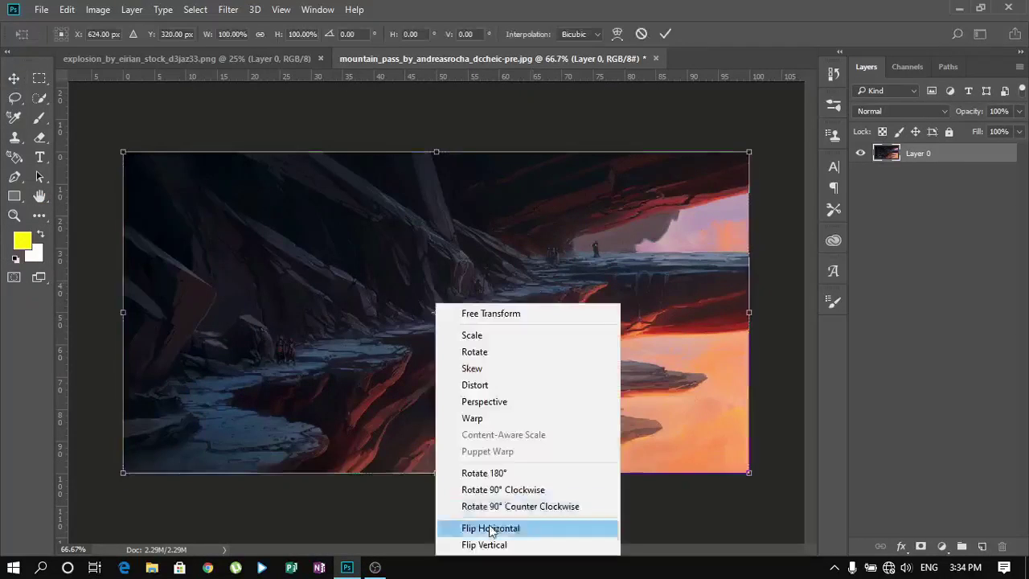
left_click(490, 525)
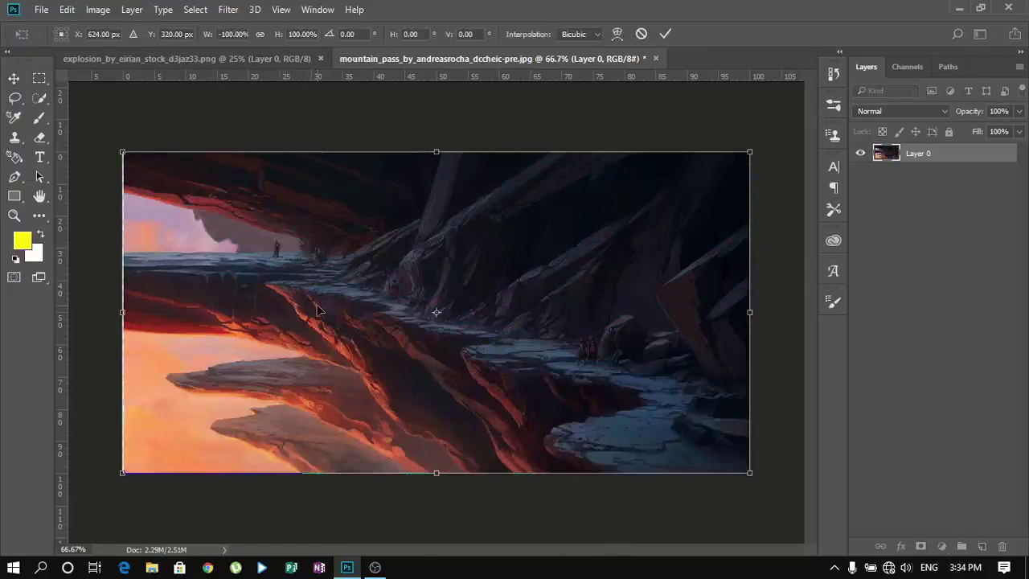
key("ctrl+plus")
key("ctrl+plus")
key("j")
key("Return")
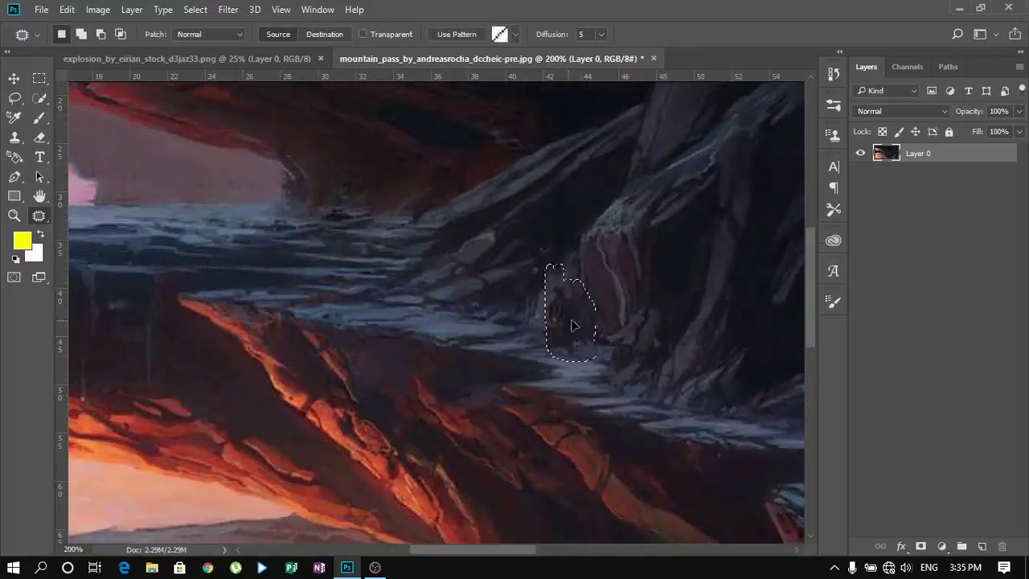
- Patch the small figures off the rock path with nearby rock texture
key("ctrl+d")
scroll(572, 325, "down", 3)
scroll(547, 397, "up", 2)
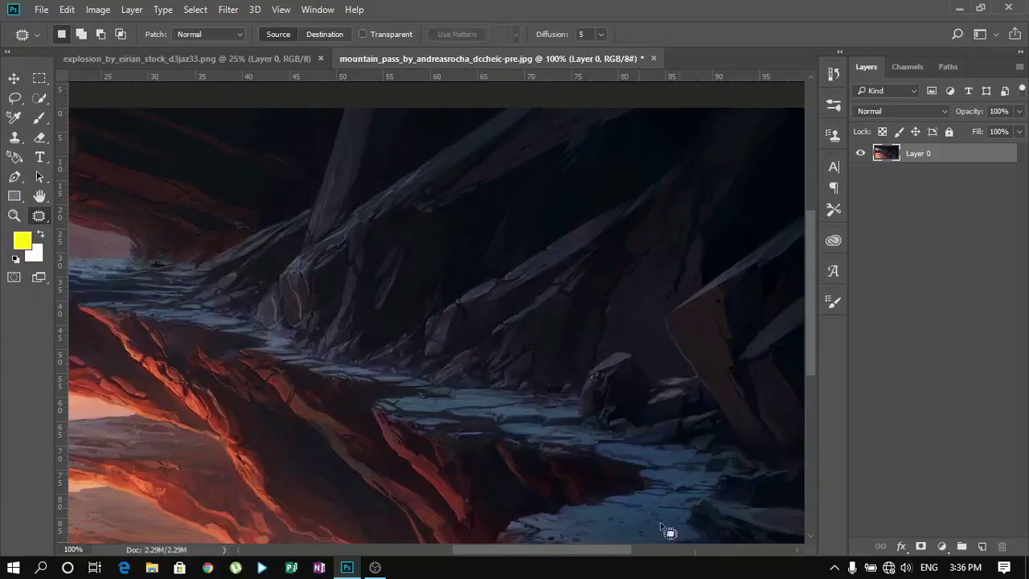
scroll(668, 532, "down", 1)
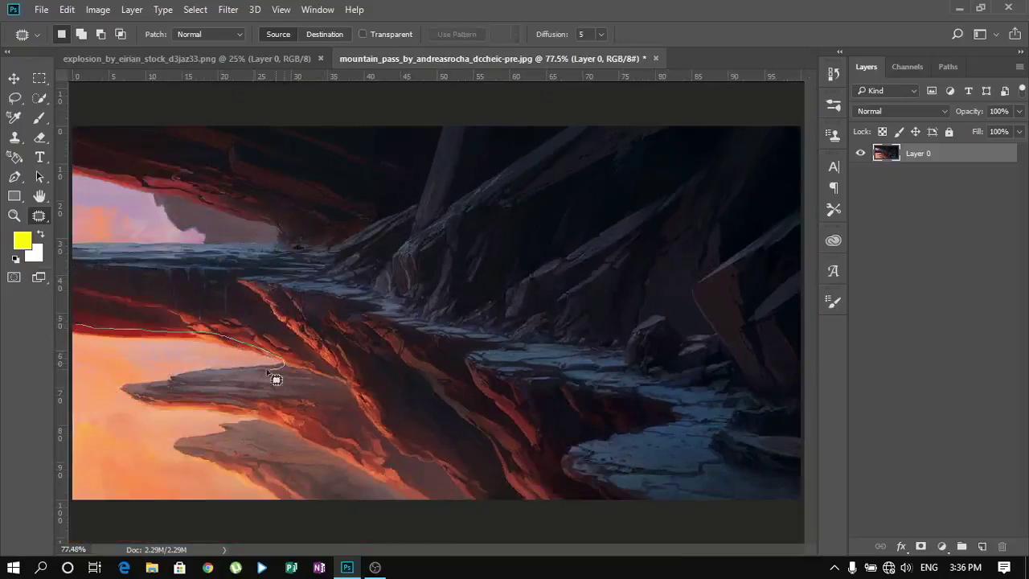
left_click_drag(167, 355, 667, 177)
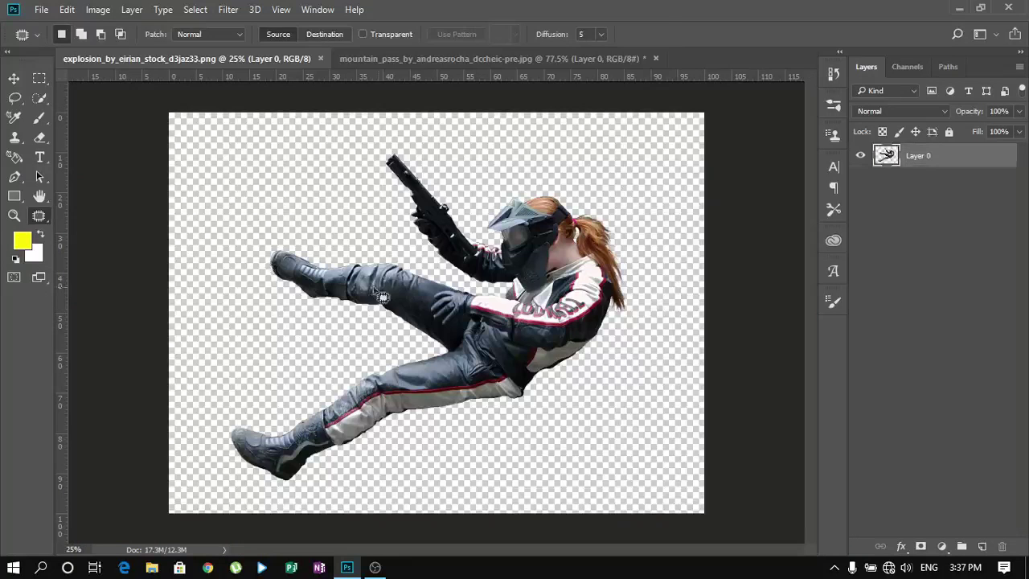
- Tilt the woman figure slightly and place the rock_forest image from Downloads
key("ctrl+0")
key("ctrl+t")
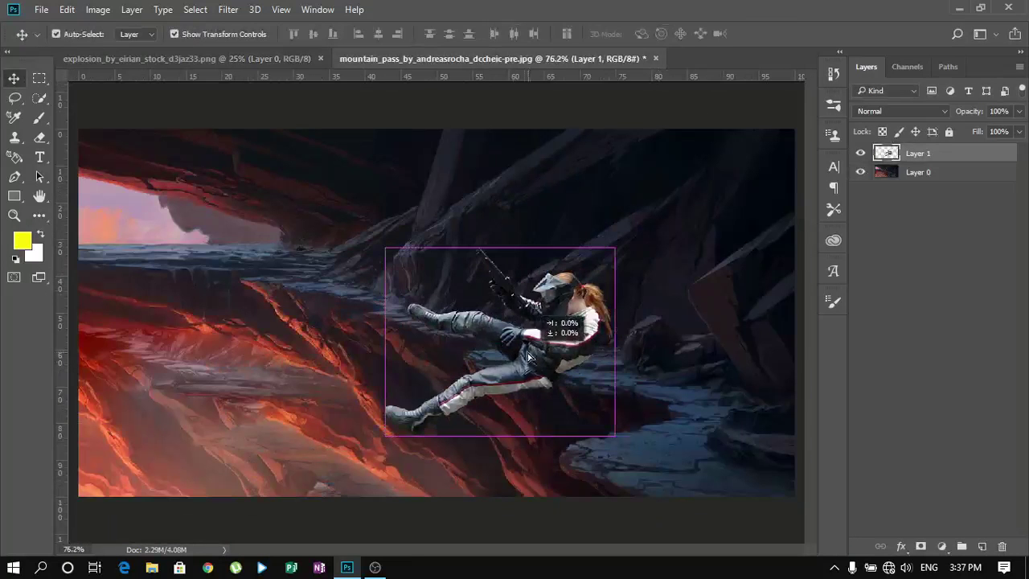
left_click_drag(620, 245, 634, 276)
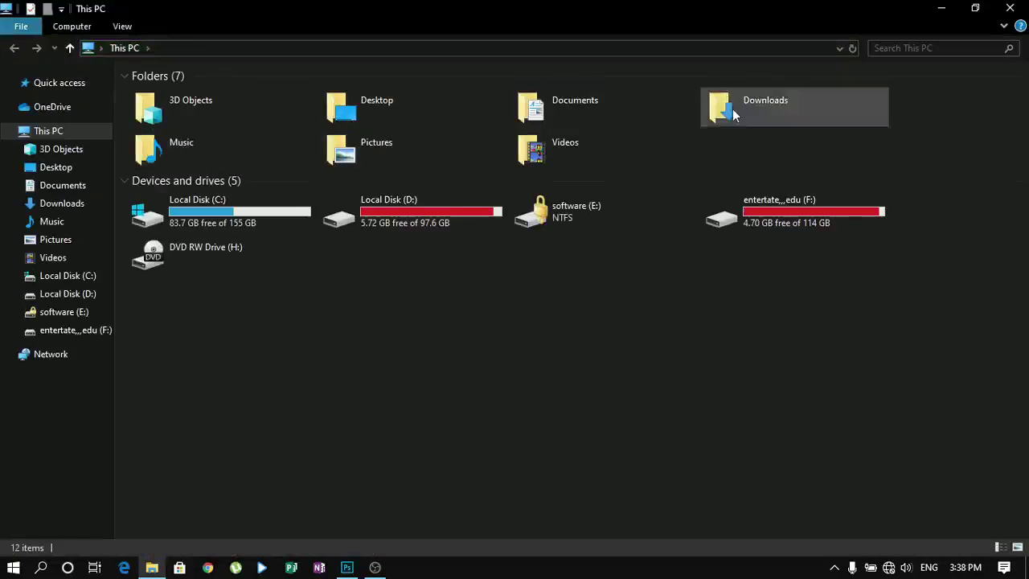
double_click(733, 109)
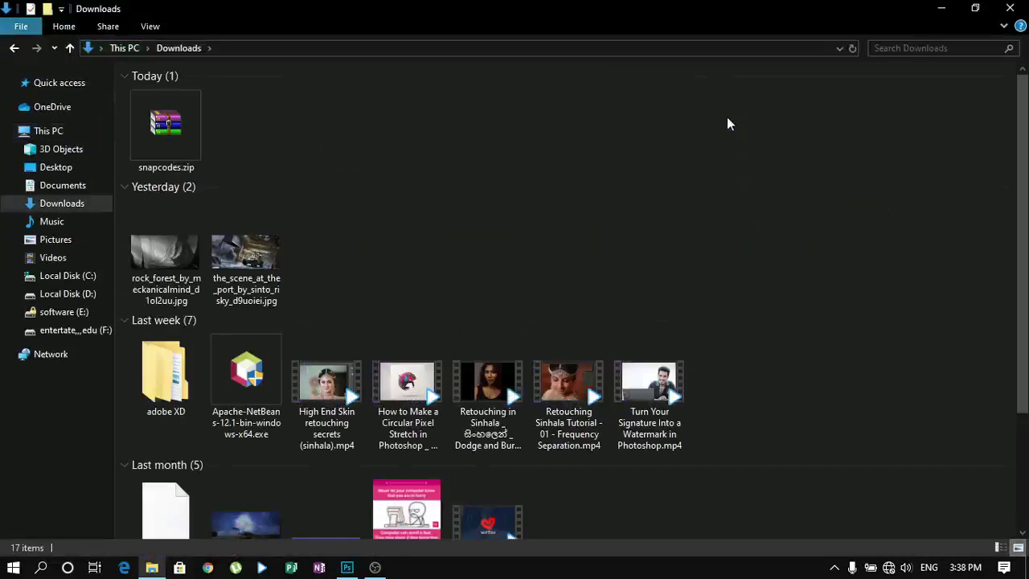
left_click_drag(166, 253, 323, 341)
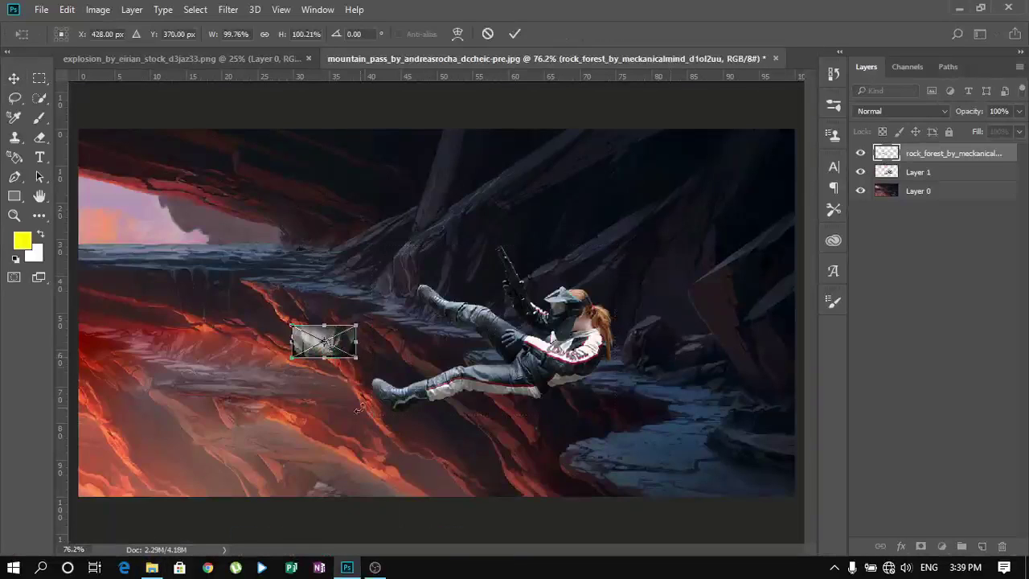
- Enlarge the rock forest image and paint black on its mask around the woman
left_click_drag(498, 289, 505, 333)
right_click(471, 340)
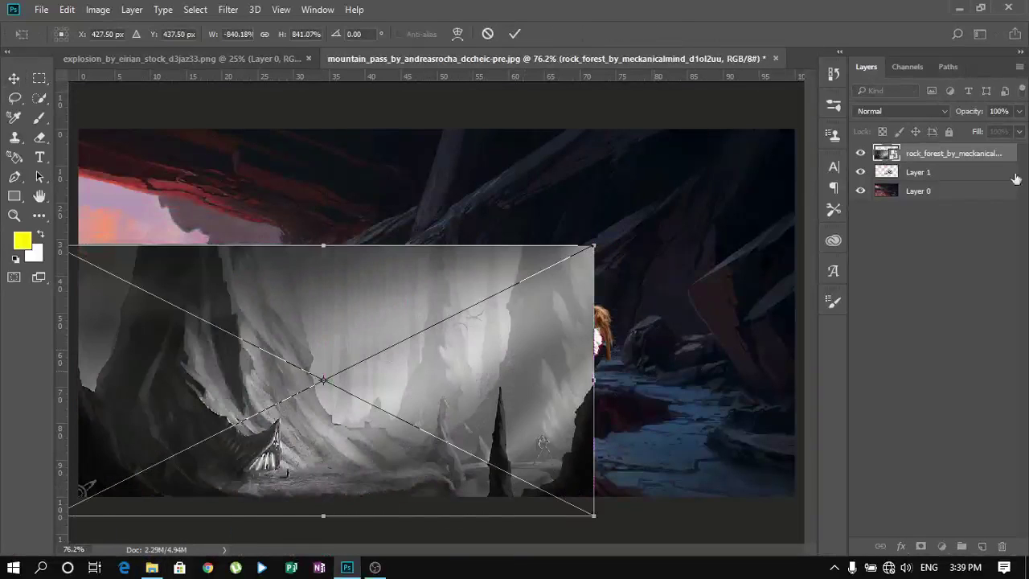
key("Return")
left_click(920, 546)
key("b")
key("d")
mouse_move(450, 305)
left_mouse_down()
mouse_move(622, 331)
mouse_move(260, 195)
left_mouse_up()
- Move the woman's layer to the top, stretch the rock forest wider and mask out more
left_click_drag(916, 172, 916, 148)
left_click(860, 153)
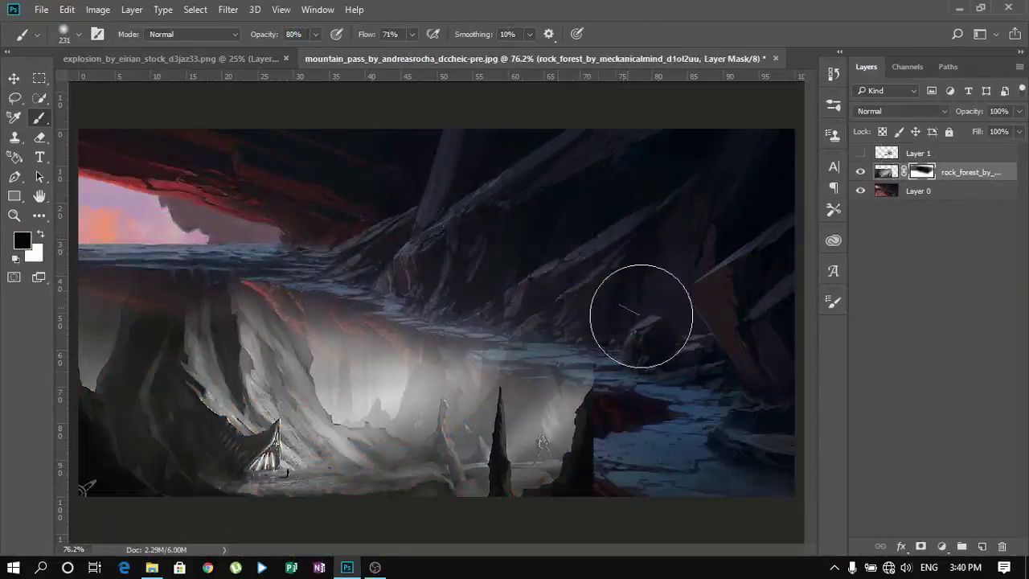
key("ctrl+t")
left_click_drag(592, 381, 615, 380)
key("Return")
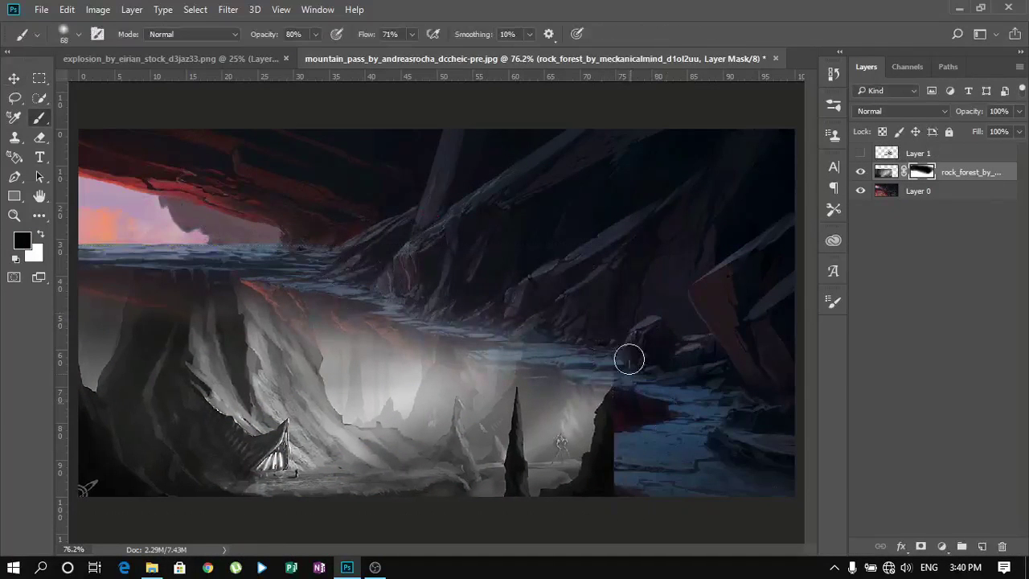
left_click_drag(610, 481, 551, 375)
key("v")
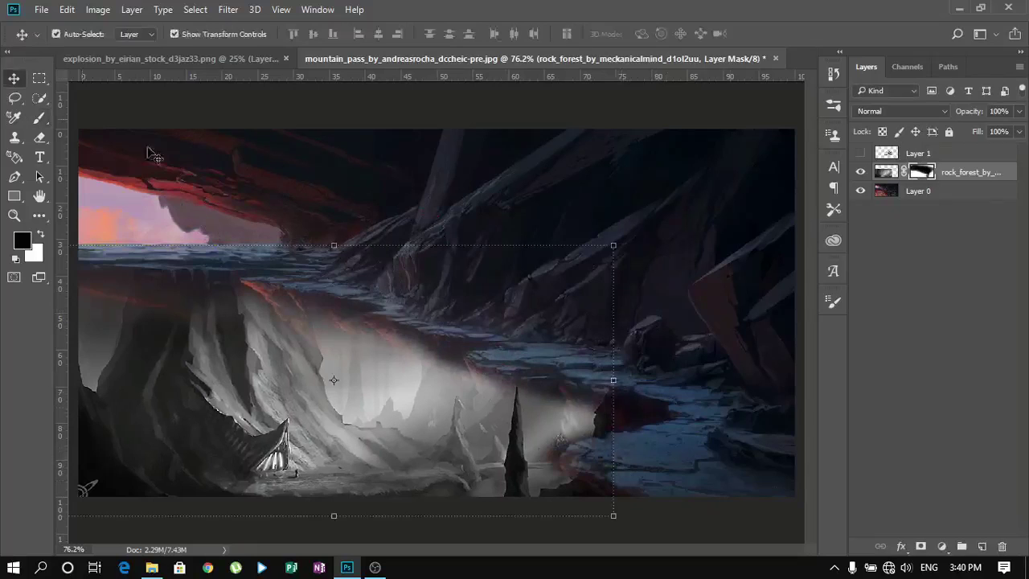
left_click_drag(616, 524, 521, 521)
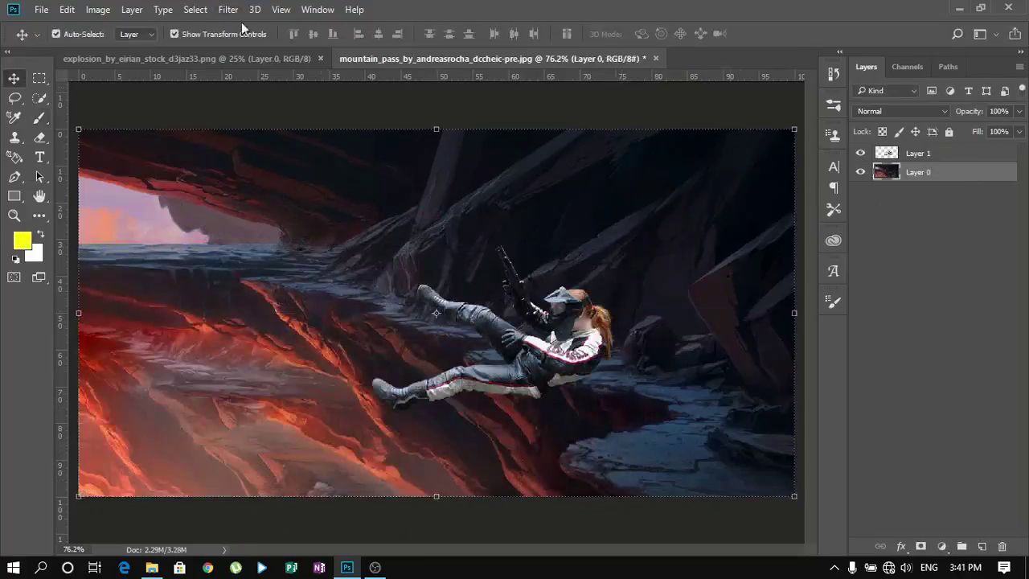
- Apply a transform to the woman figure and undo the trial background blur
left_click(228, 10)
left_click_drag(673, 356, 717, 353)
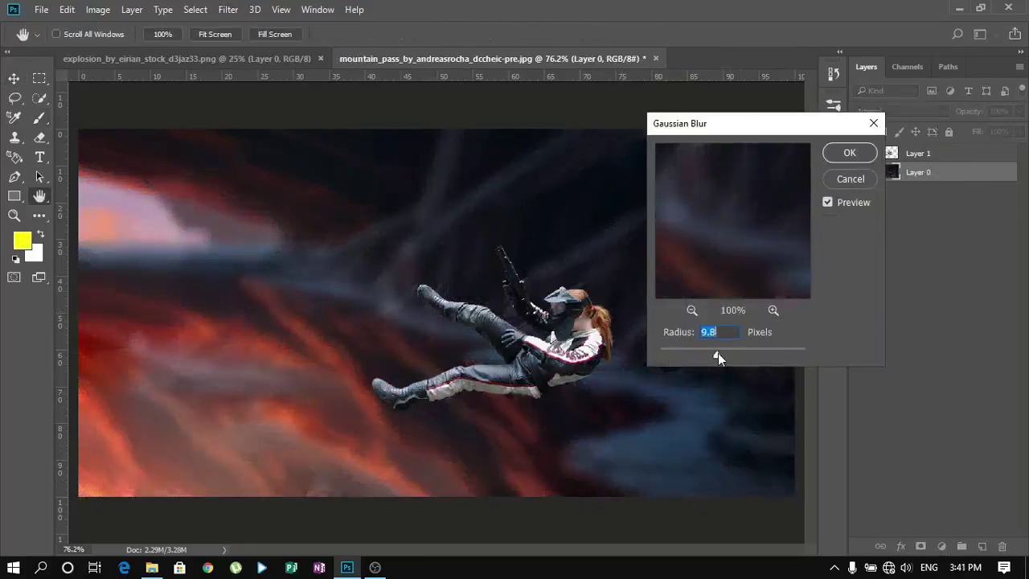
left_click(838, 153)
key("ctrl+t")
right_click(664, 263)
left_click(714, 480)
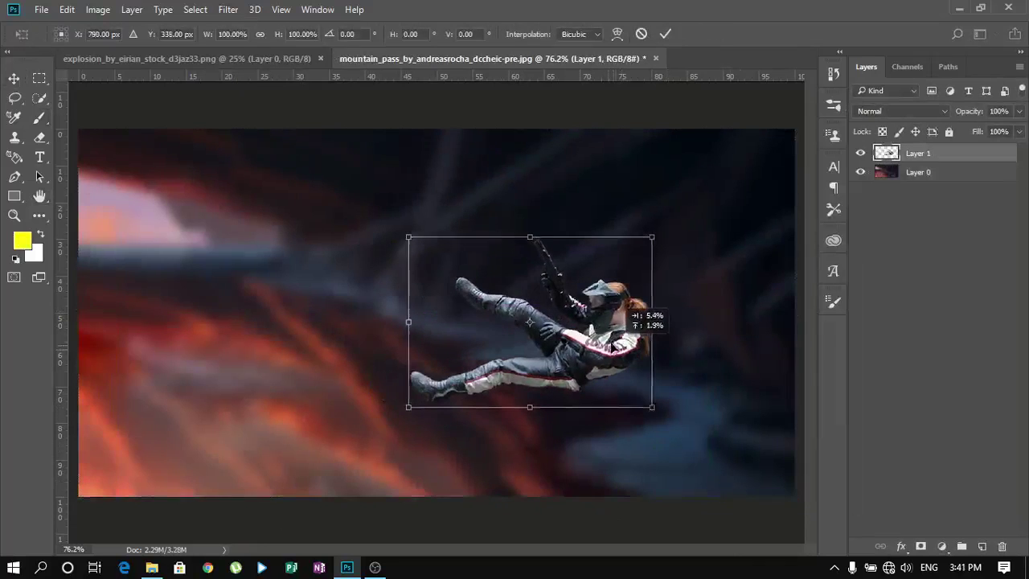
key("Return")
left_click(860, 153)
left_click(898, 178)
key("ctrl+z")
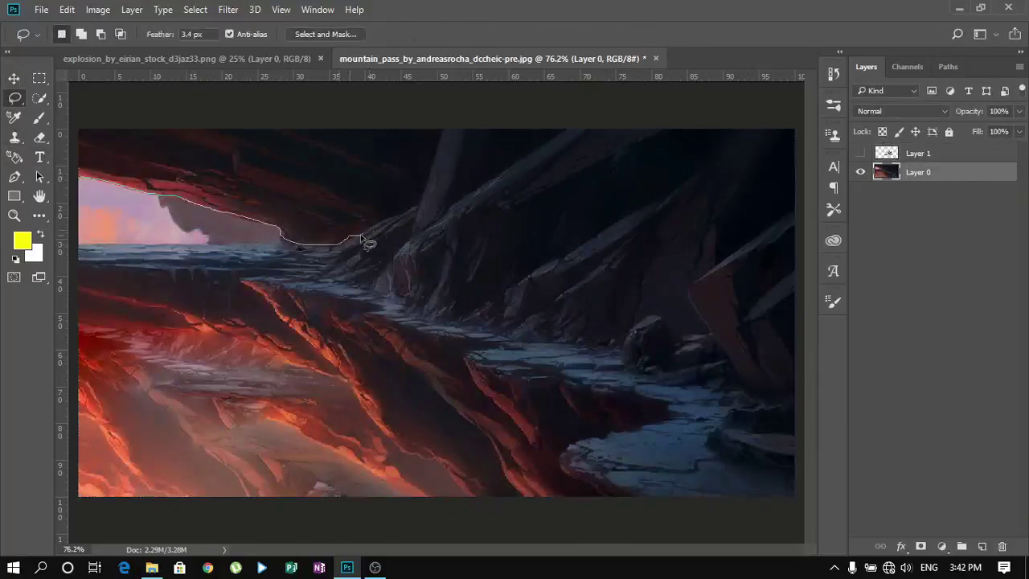
- Copy a lassoed piece of the cave wall and rotate it over the lower rocks
key("ctrl+j")
left_click_drag(241, 228, 207, 333)
key("ctrl+t")
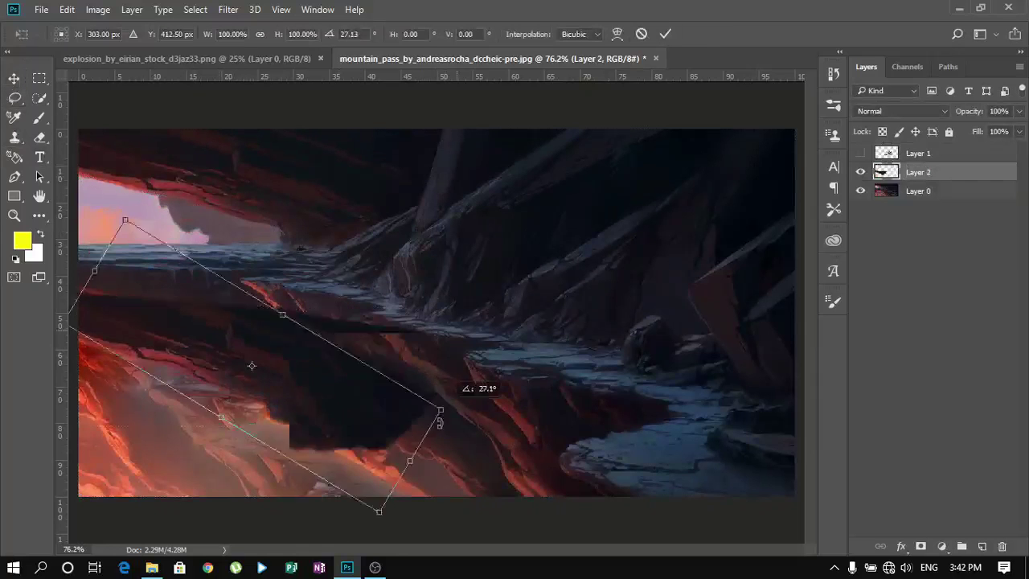
mouse_move(437, 346)
left_mouse_down()
mouse_move(446, 457)
mouse_move(579, 535)
left_mouse_up()
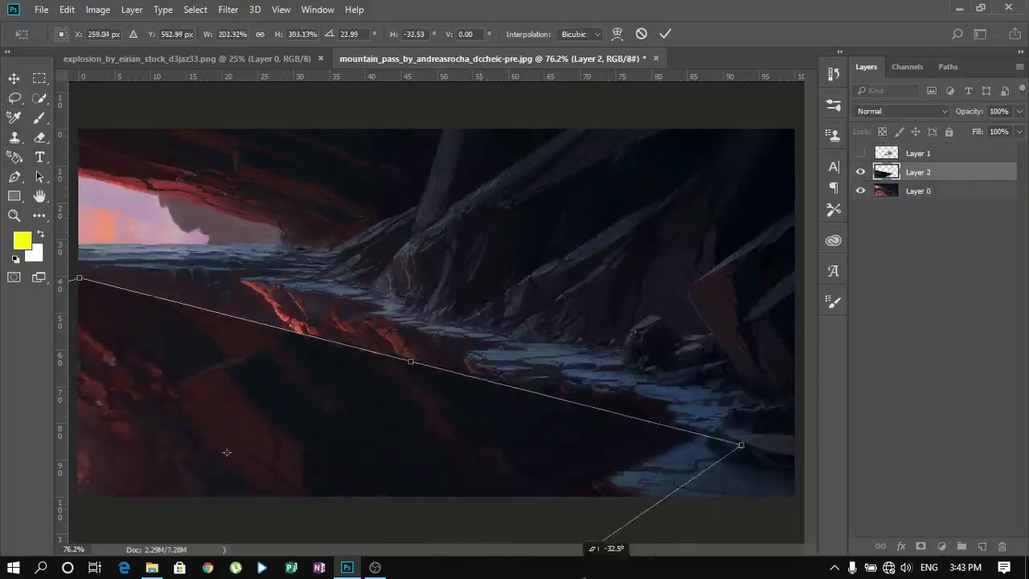
key("ctrl+minus")
key("ctrl+minus")
key("ctrl+minus")
key("Return")
- Try warping the rock piece's lower right corner, then cancel the warp
left_click(923, 193)
key("ctrl+0")
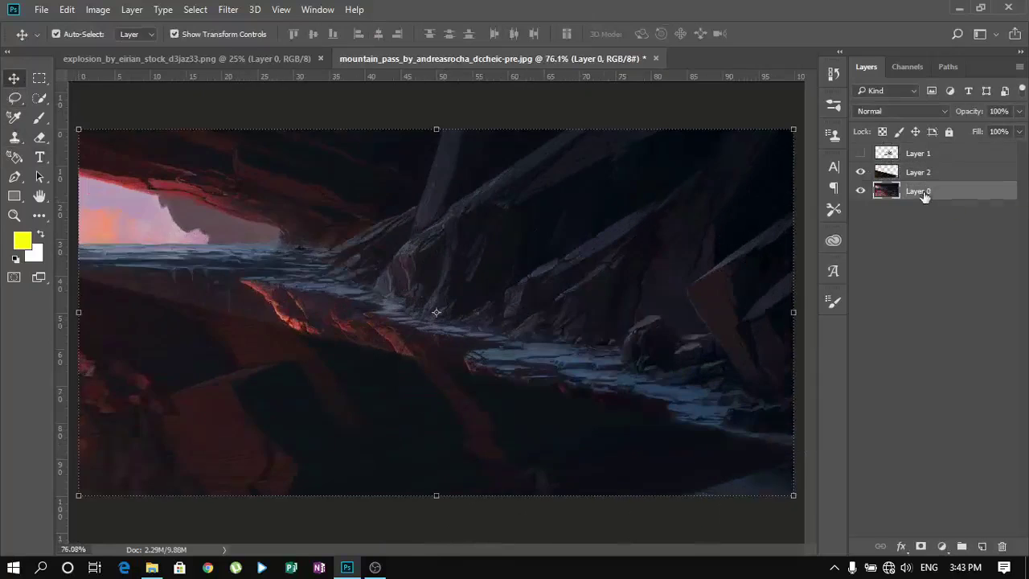
key("ctrl+t")
mouse_move(360, 337)
left_mouse_down()
mouse_move(641, 437)
mouse_move(625, 406)
left_mouse_up()
key("ctrl+minus")
key("ctrl+minus")
key("ctrl+minus")
key("Escape")
- Add a layer mask to the rock piece and paint it in black to blend it
key("ctrl+plus")
left_click(941, 545)
left_click(921, 545)
key("b")
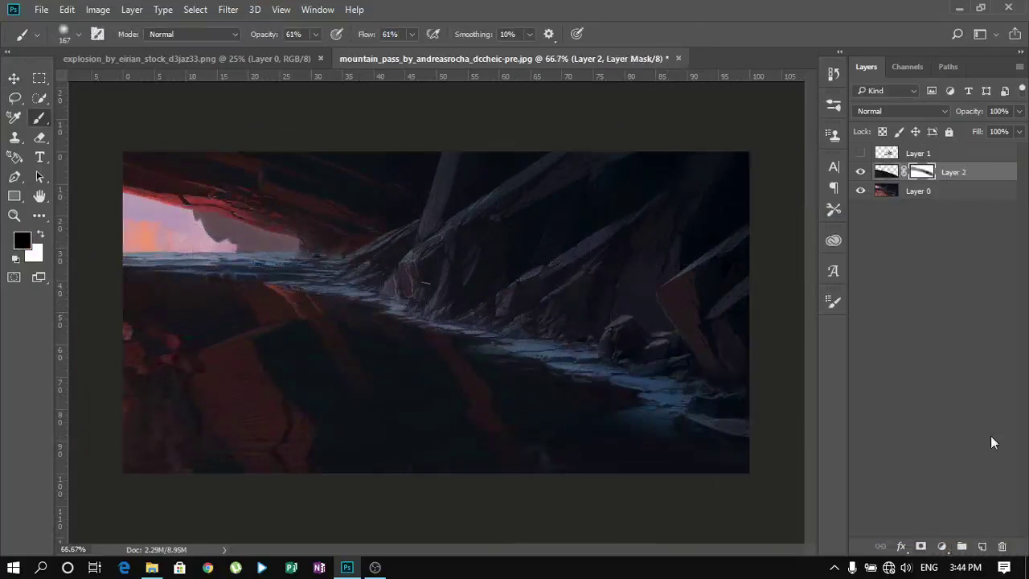
- Apply a Gaussian Blur of radius 9 to the background
left_click(227, 9)
left_click(474, 233)
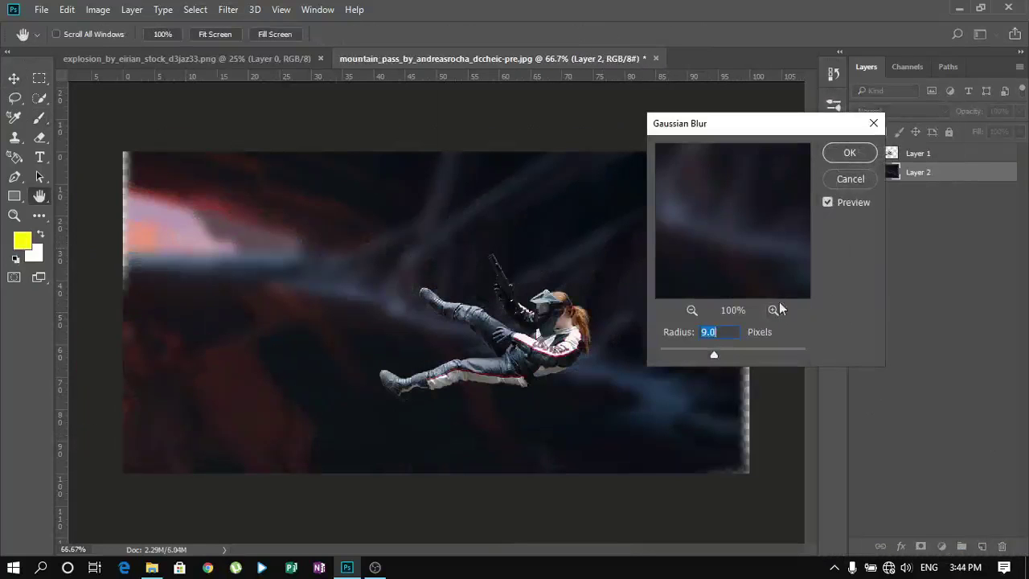
left_click(843, 150)
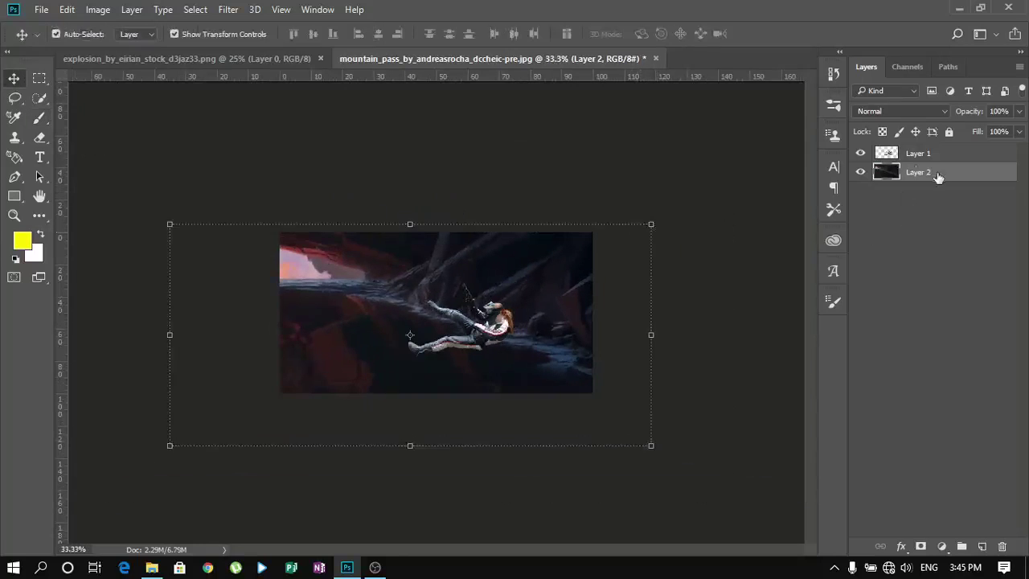
left_click(228, 8)
- Shrink the flames to about 45% in the upper-left corner
left_click(475, 233)
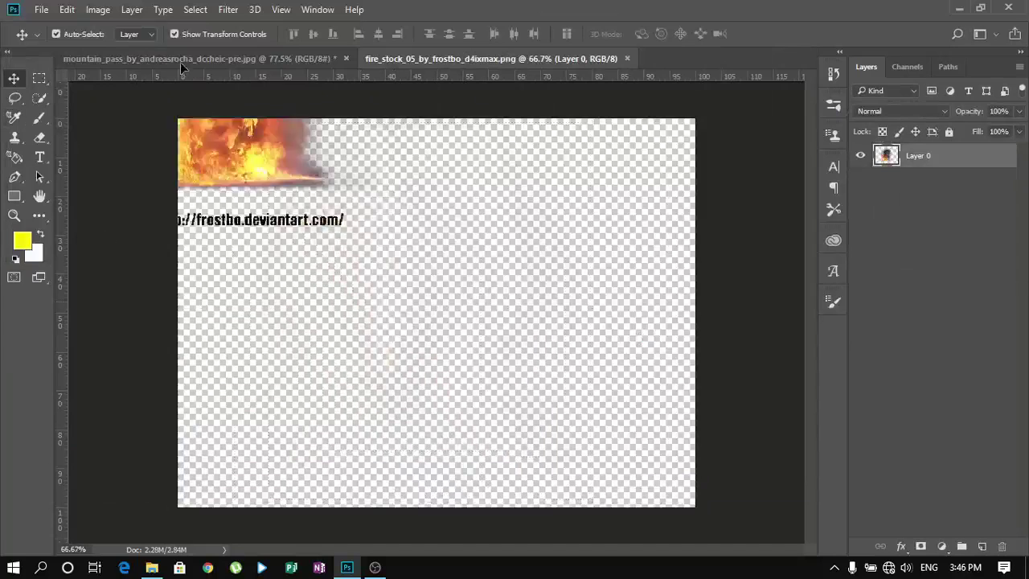
key("ctrl+t")
key("ctrl+minus")
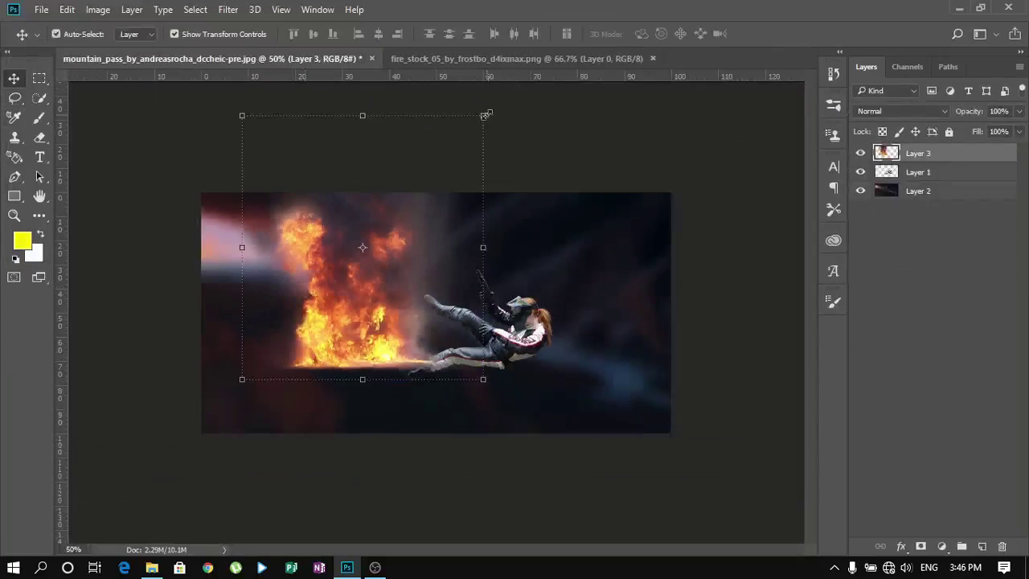
left_click_drag(487, 377, 346, 285)
key("Return")
key("ctrl+0")
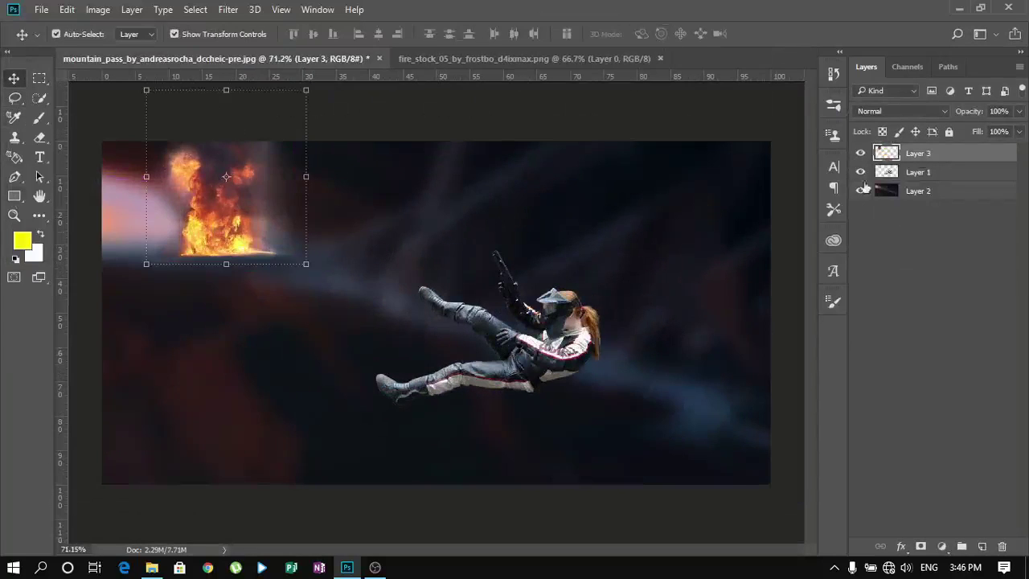
- Add a layer mask to the flame layer with a black brush ready
left_click(920, 546)
key("b")
key("d")
key("x")
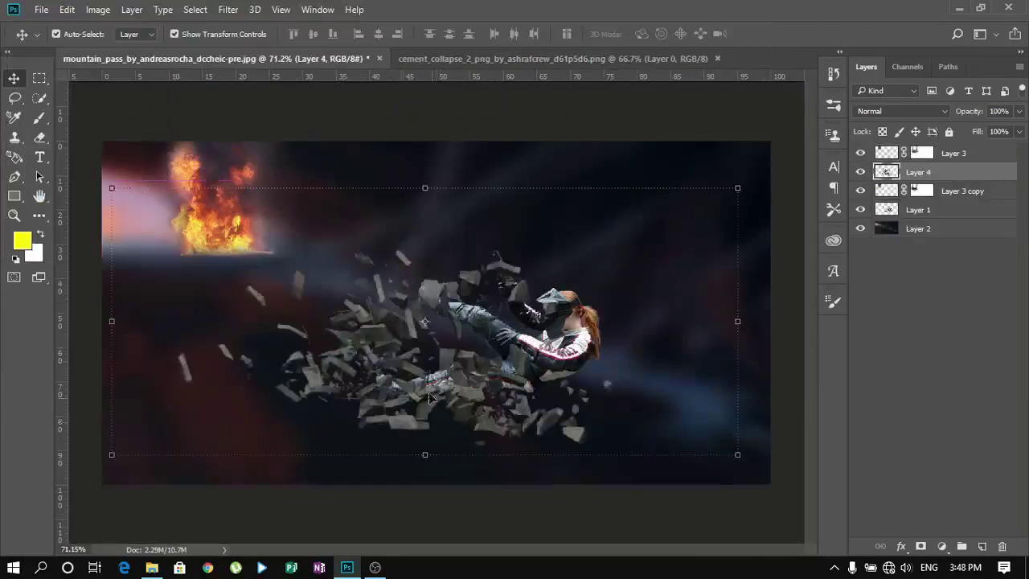
- Move the debris toward the flames and resize the lassoed rock pieces beside them
left_click_drag(398, 306, 324, 288)
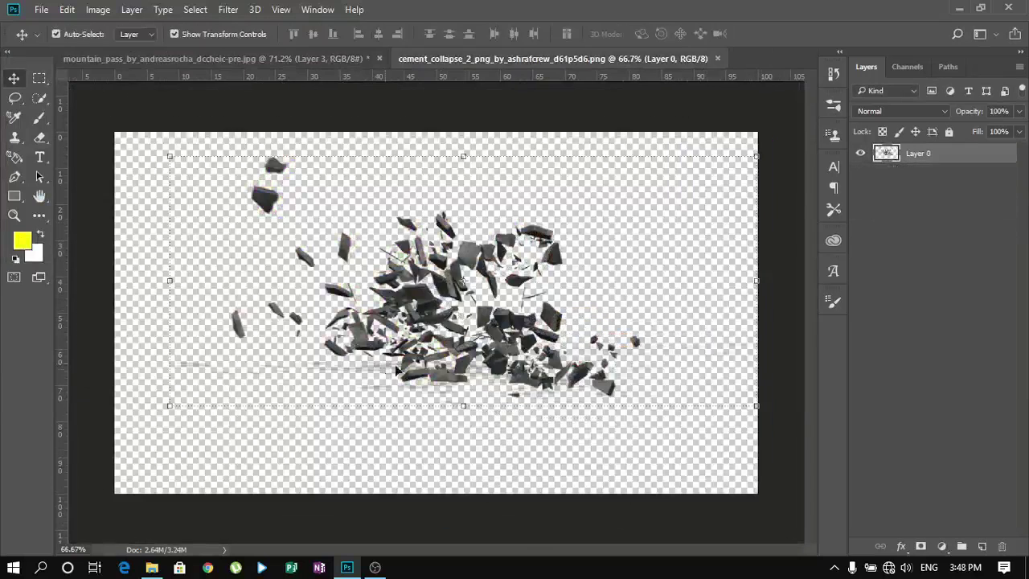
key("l")
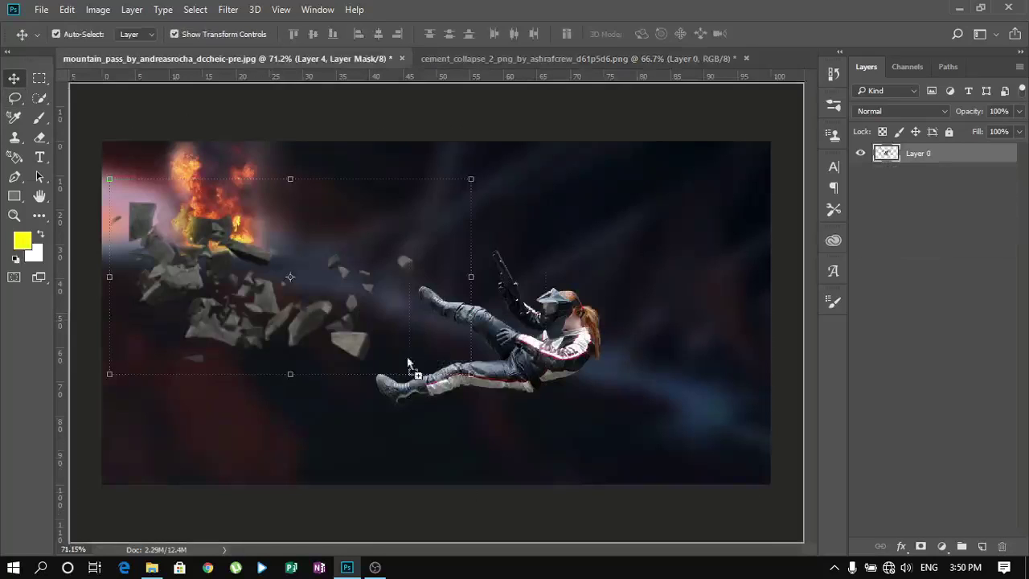
left_click_drag(454, 256, 357, 265)
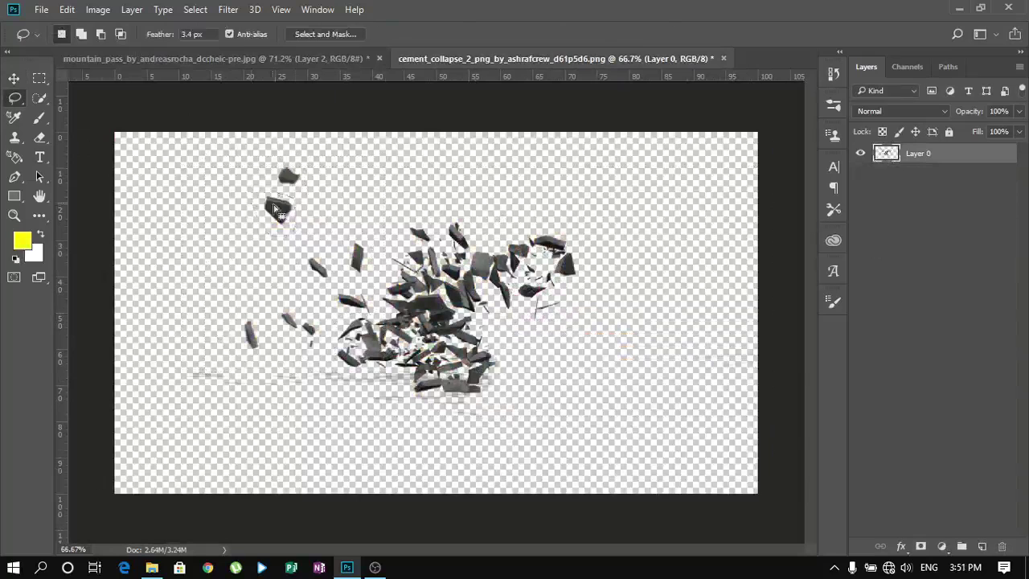
key("ctrl+t")
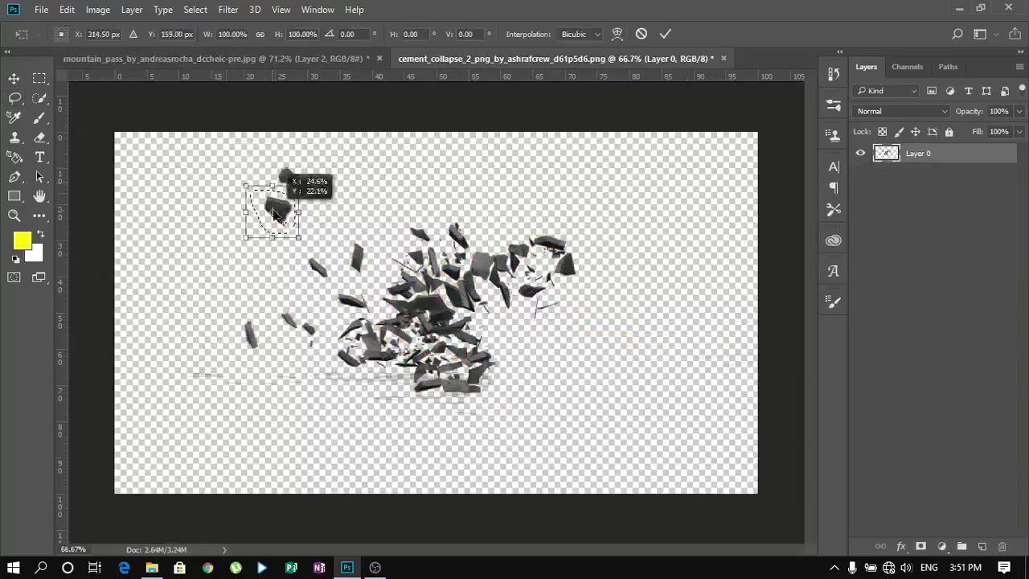
left_click_drag(265, 197, 145, 60)
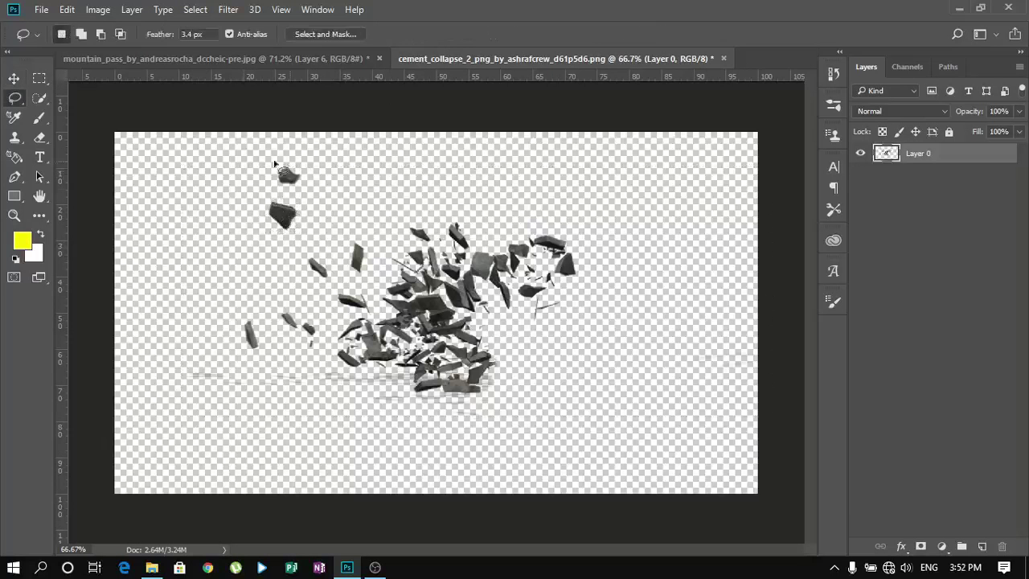
- Drag another single rock piece into the composite as a layer and shrink it
key("v")
left_click_drag(274, 164, 466, 285)
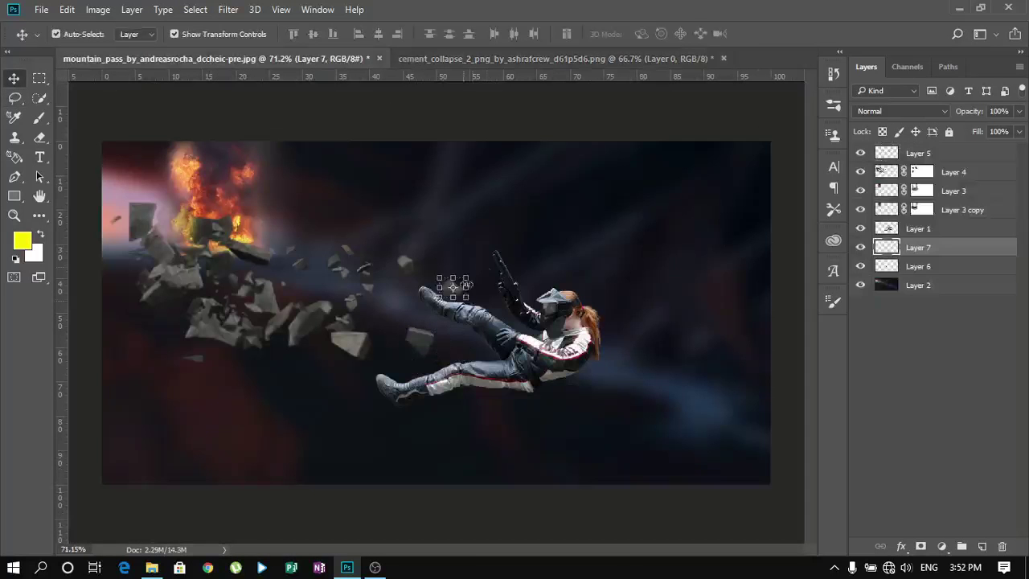
left_click_drag(473, 178, 391, 212)
key("Return")
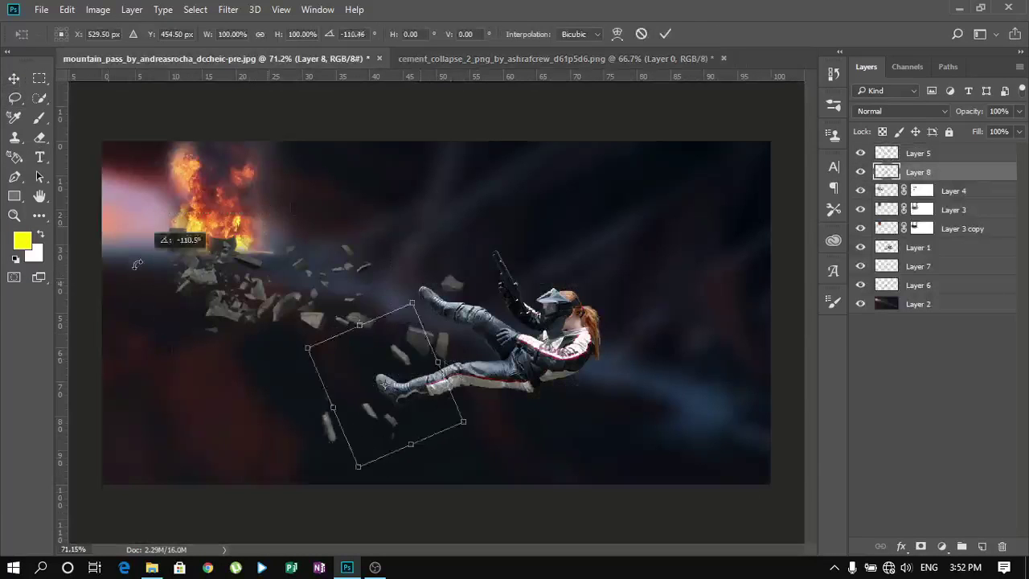
key("Escape")
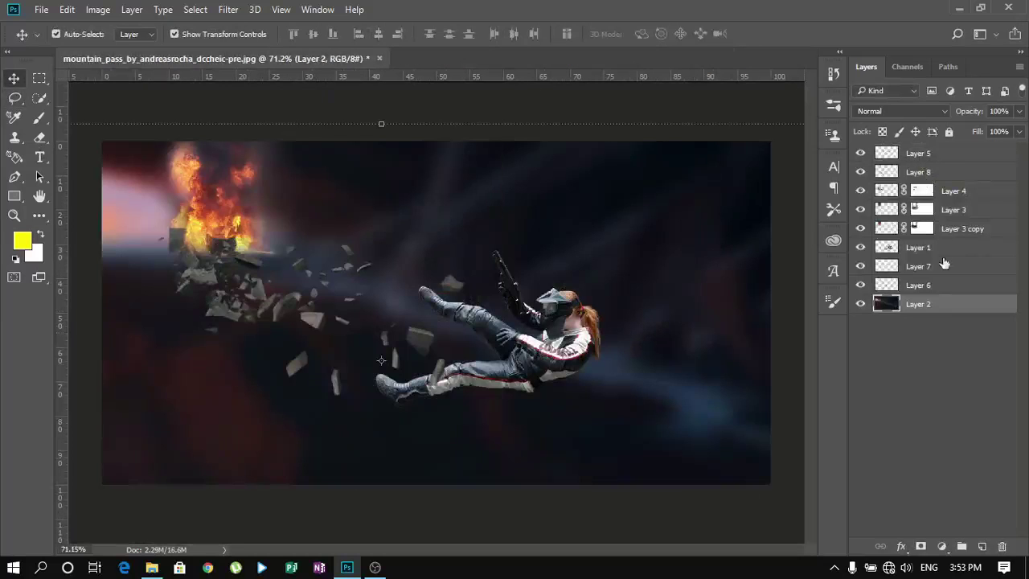
- Merge the two flame layers and apply a Gaussian blur to them
right_click(949, 210)
left_click(655, 516)
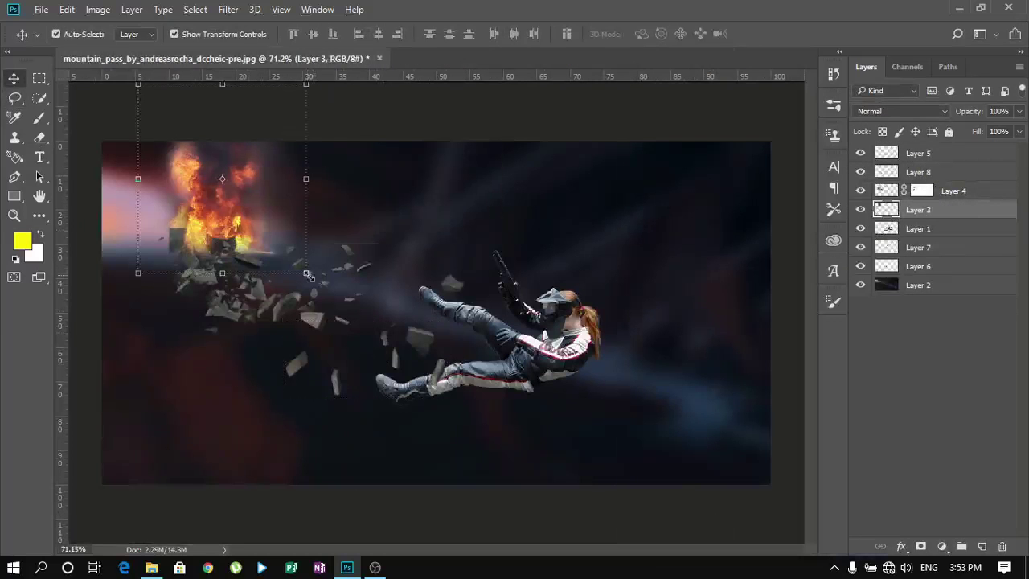
key("ctrl+t")
left_click(665, 34)
left_click(228, 10)
left_click(493, 248)
left_click(850, 152)
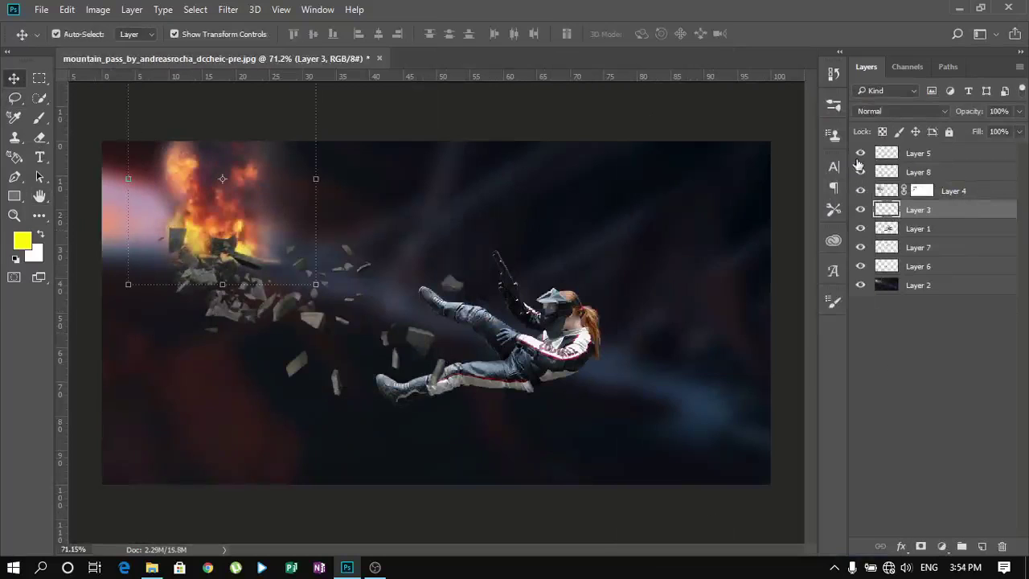
- Motion-blur the debris Layer 4, hide one debris layer and restack the rock layers above
left_click(953, 191)
left_click(228, 10)
left_click(482, 262)
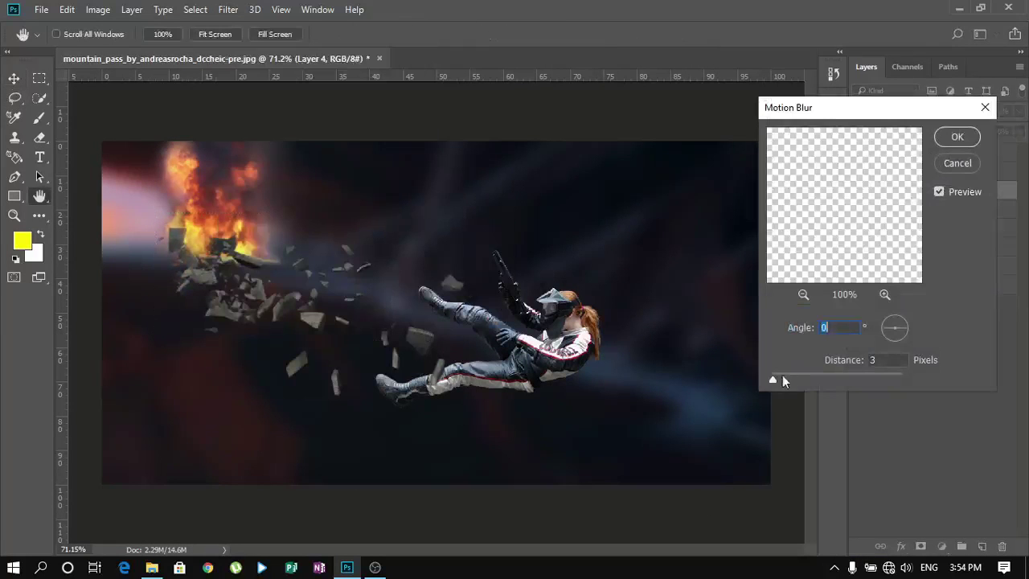
left_click(935, 159)
left_click(732, 332)
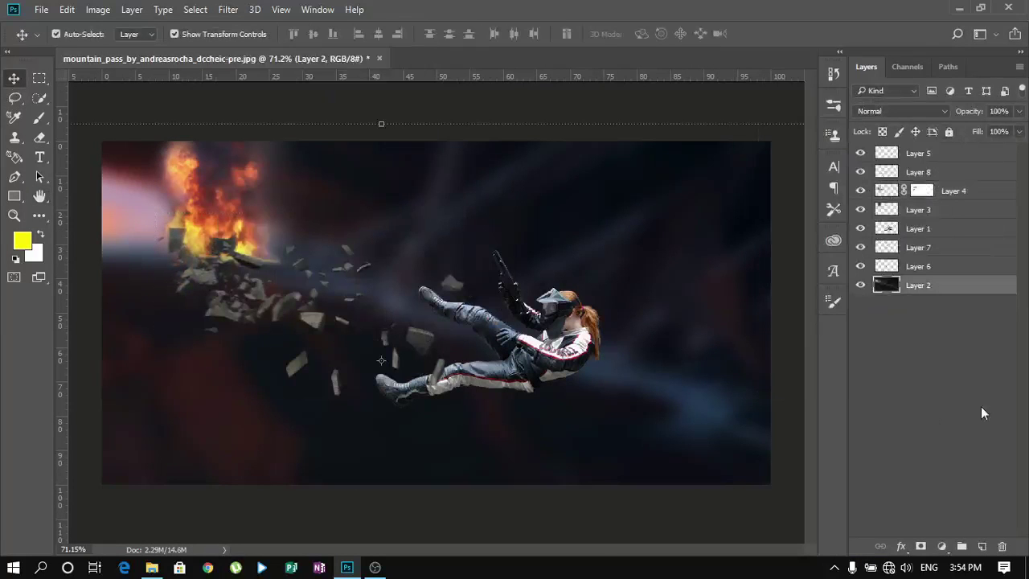
left_click(918, 228, "ctrl")
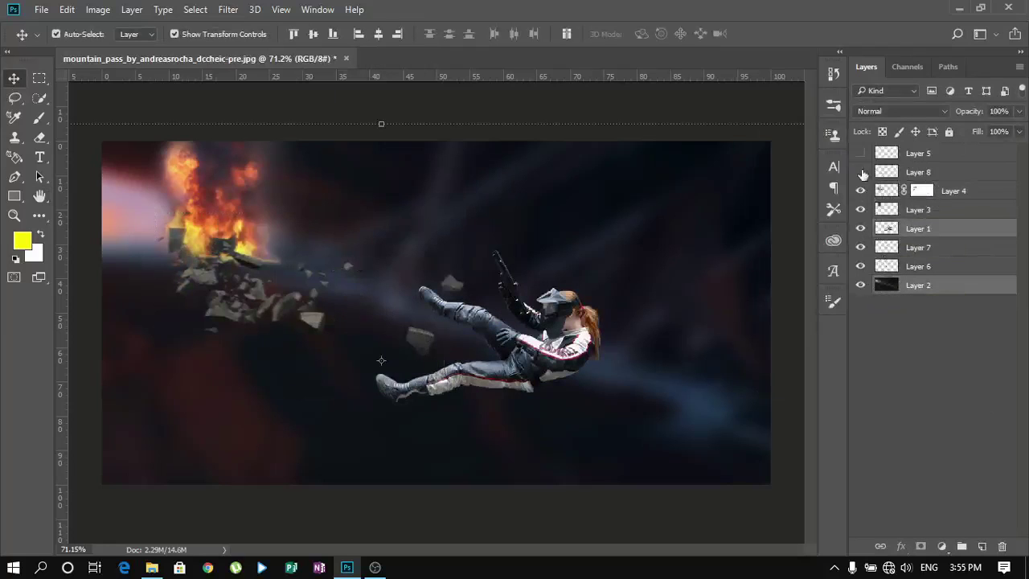
left_click(860, 191)
left_click_drag(920, 185, 921, 221)
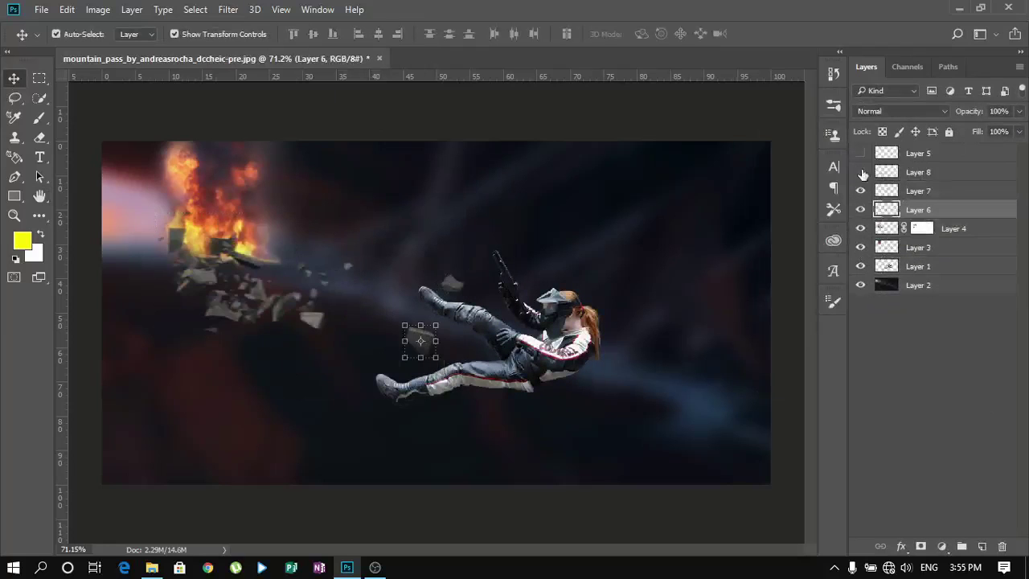
- Group the debris layers and clip an orange Solid Color fill at 96% to Group 1
key("ctrl+g")
left_click(942, 545)
left_click(838, 223)
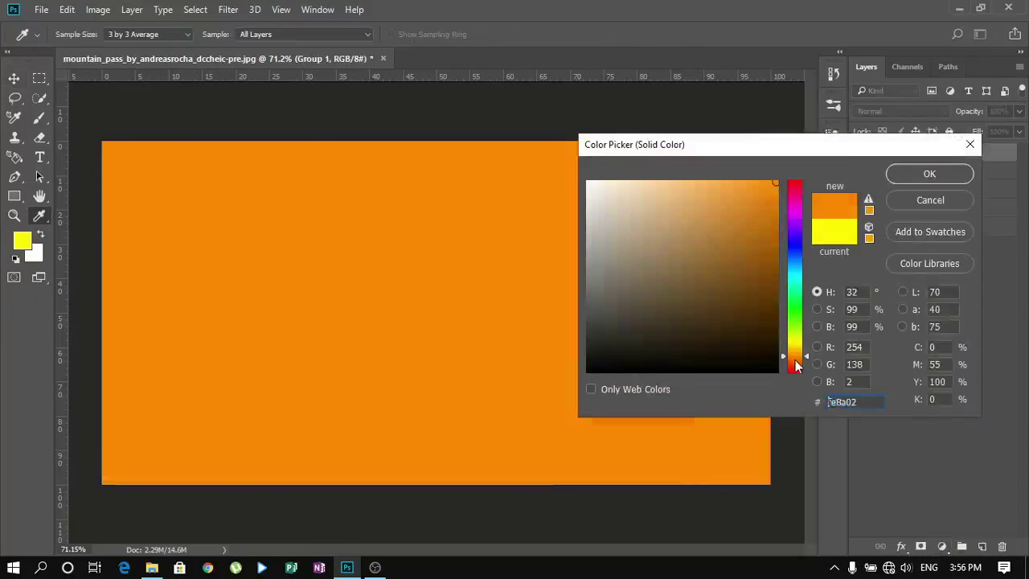
left_click(928, 172)
left_click(922, 114)
left_click(884, 144)
scroll(891, 114, "down", 1)
scroll(891, 114, "down", 2)
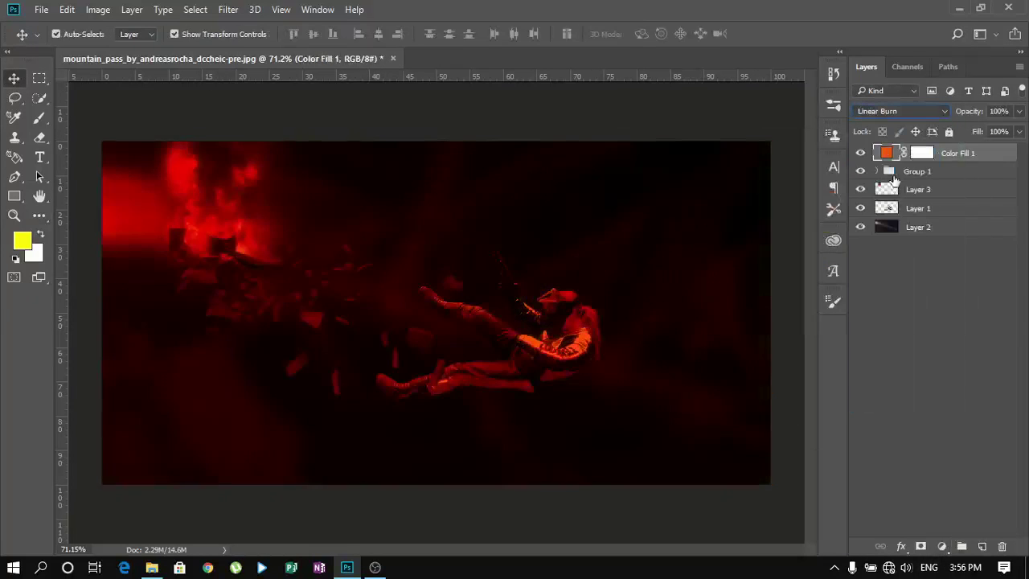
key("ctrl+alt+g")
key("5")
left_click_drag(967, 133, 946, 133)
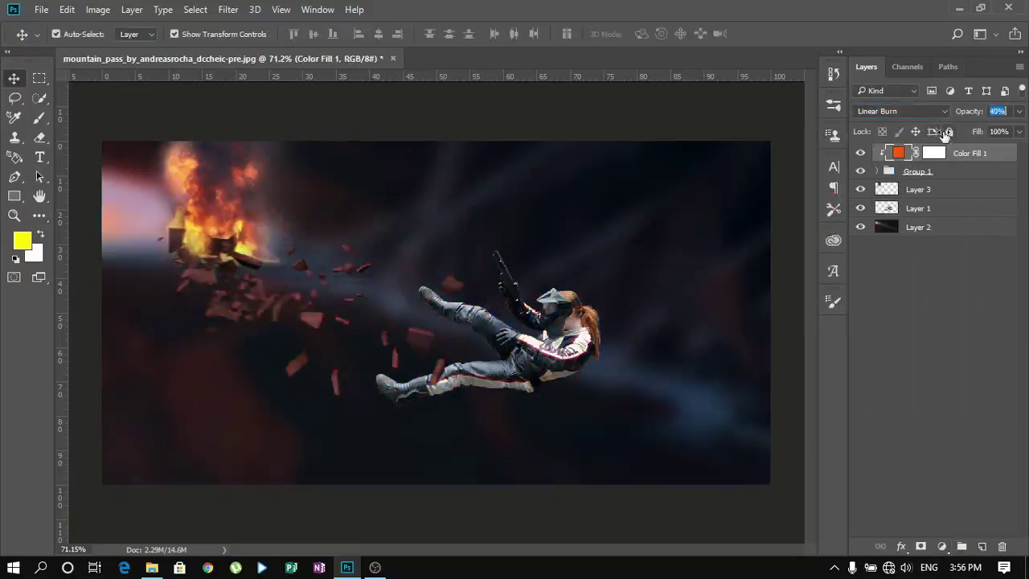
type("96")
- Invert the fill's mask and paint the tint onto some debris pieces in white
left_click(933, 153)
key("ctrl+i")
key("d")
key("b")
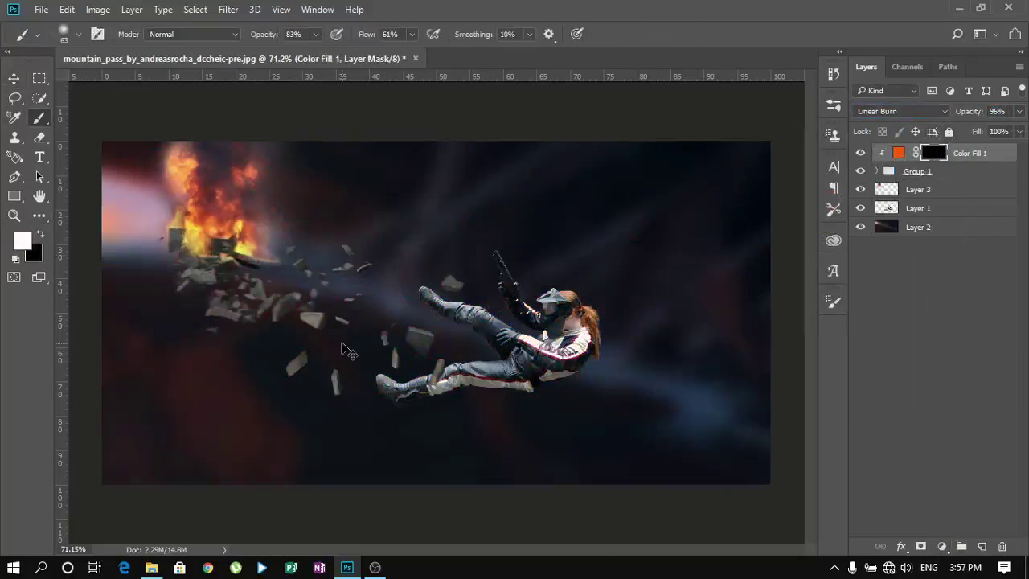
key("ctrl+plus")
key("ctrl+plus")
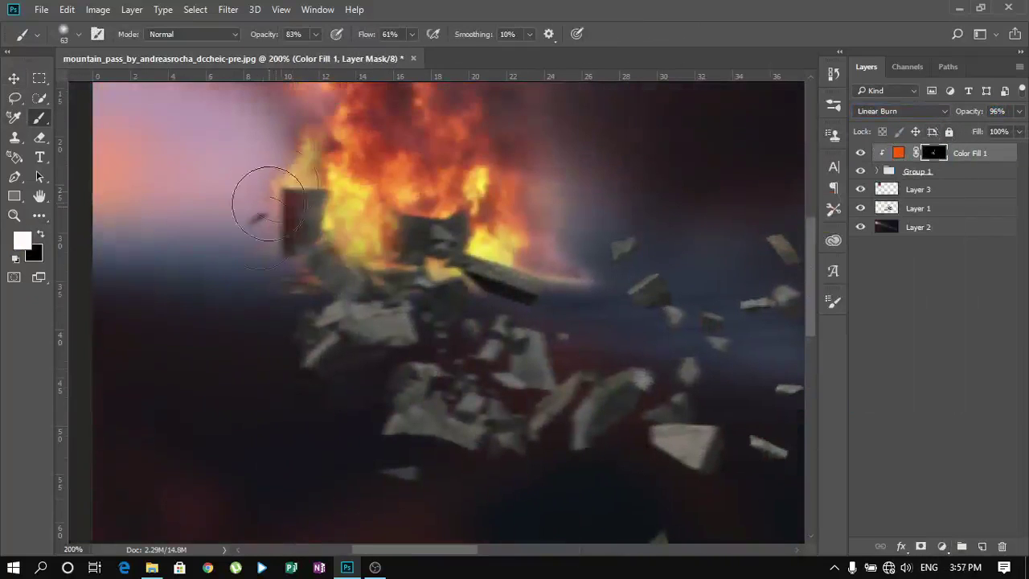
left_click_drag(792, 295, 482, 413)
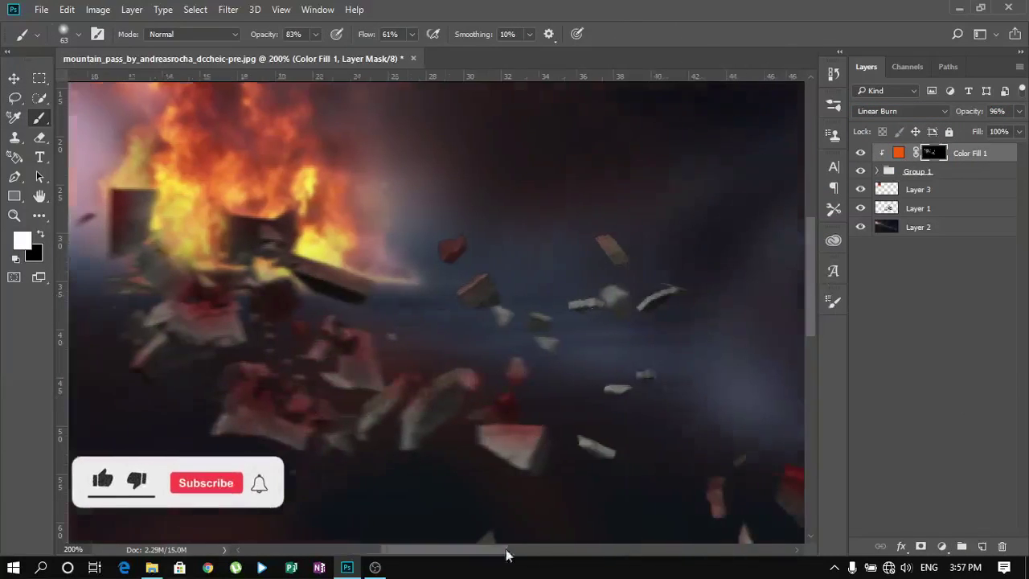
scroll(450, 386, "right", 5)
key("ctrl+0")
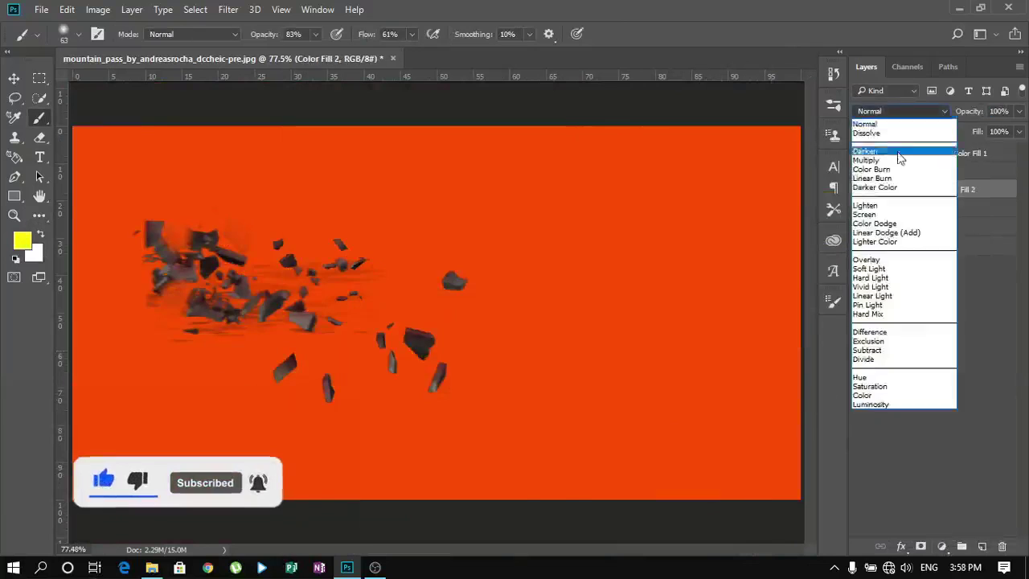
- Confirm the yellow fill colour and try Multiply and Screen blend modes on it
left_click(900, 153)
left_click(900, 111)
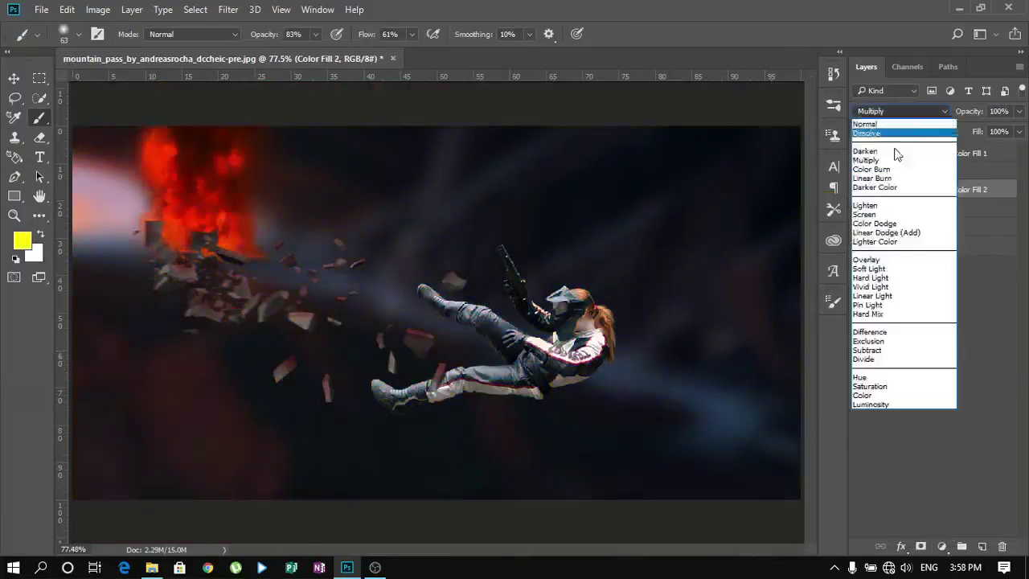
left_click(893, 205)
left_click(901, 111)
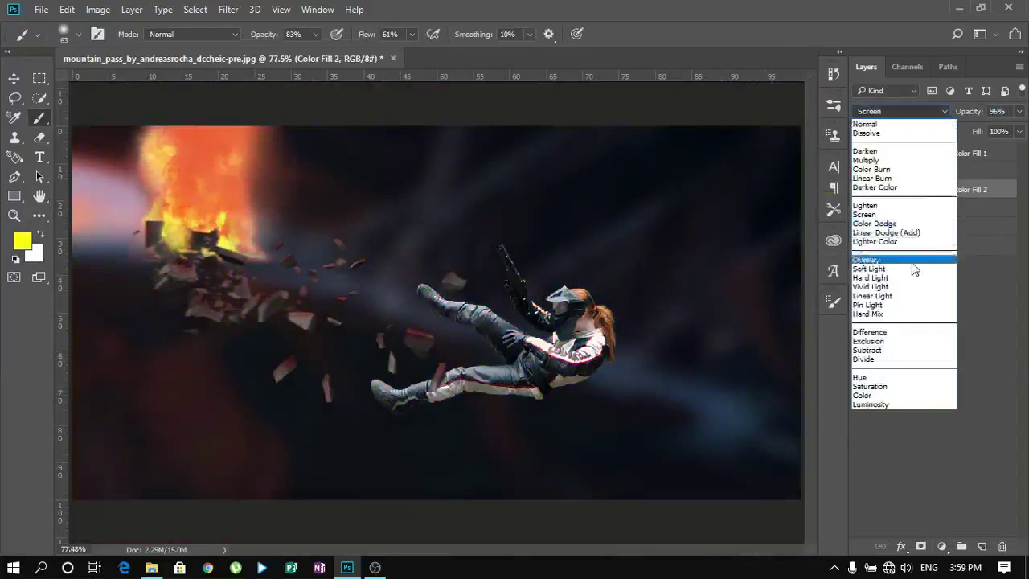
left_click(892, 260)
key("v")
left_click(671, 306)
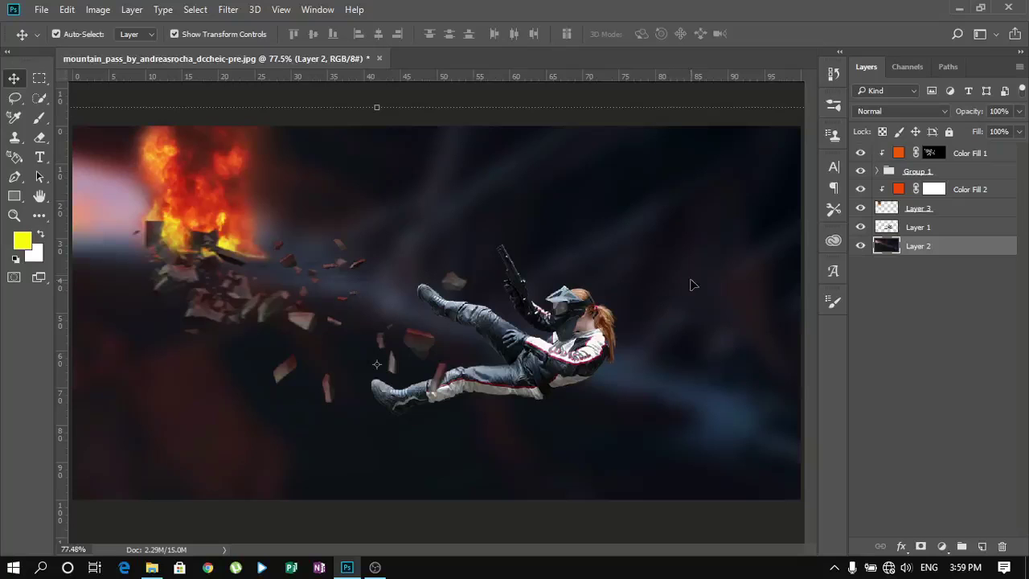
- Add a Curves adjustment darkening the woman, clipped to her layer
left_click(941, 546)
left_click(908, 349)
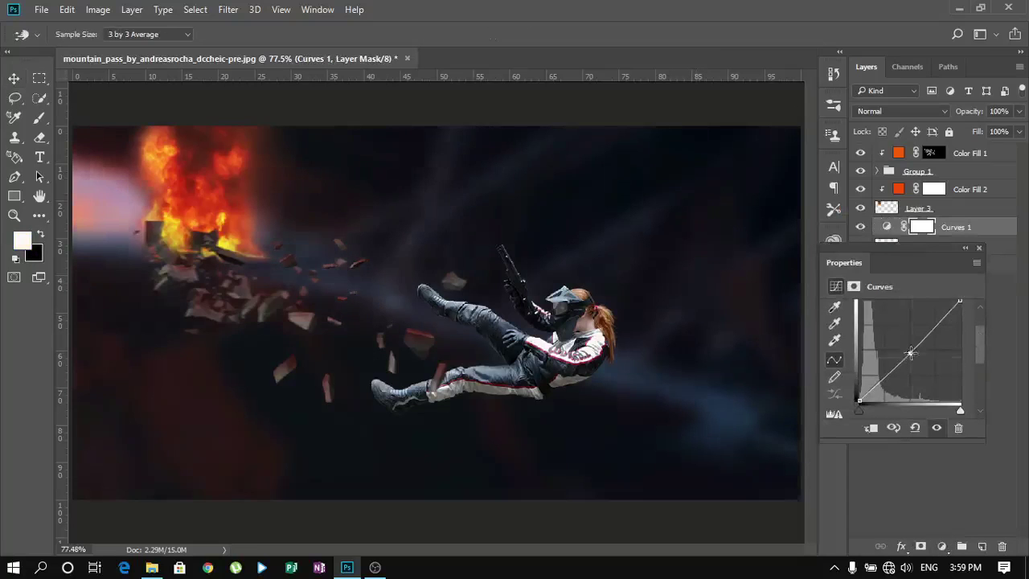
left_click_drag(910, 352, 917, 374)
key("ctrl+alt+g")
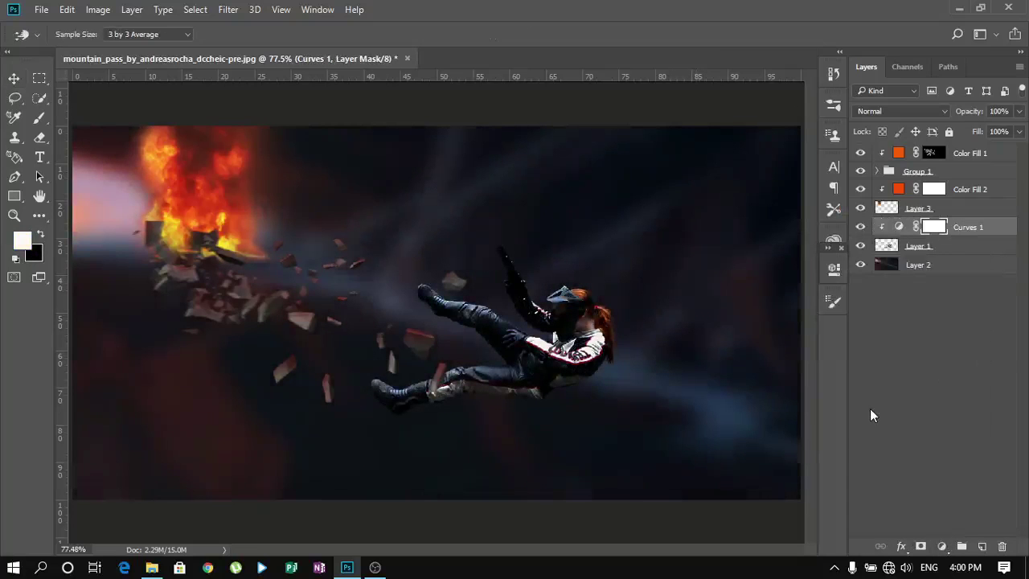
- Paint black over the fire on Layer 9 and blend it as Overlay at 29% opacity
right_click(208, 175)
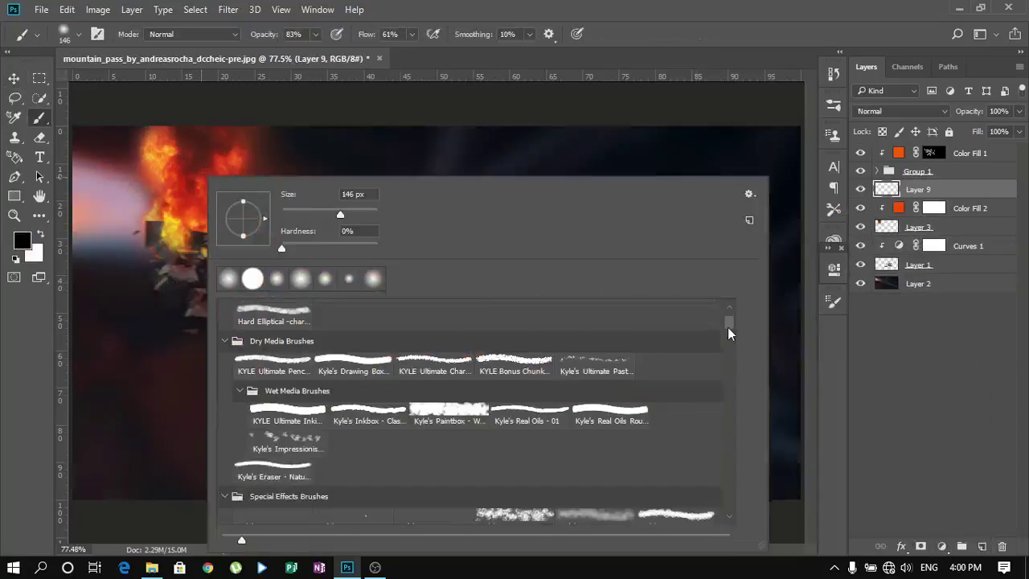
key("r")
left_click_drag(153, 185, 233, 197)
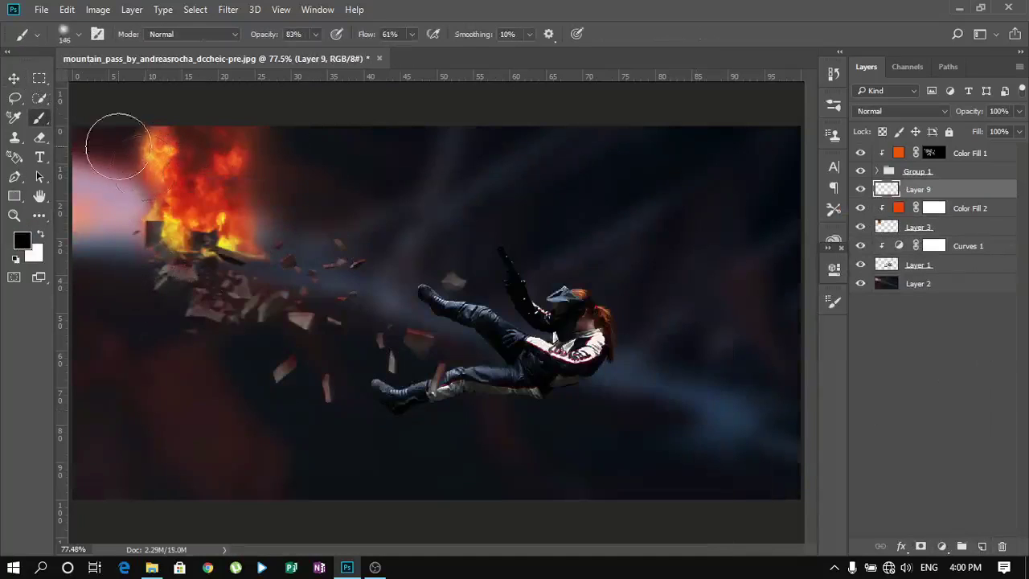
mouse_move(117, 146)
left_mouse_down()
mouse_move(281, 150)
mouse_move(184, 223)
left_mouse_up()
left_click(900, 111)
left_click(872, 259)
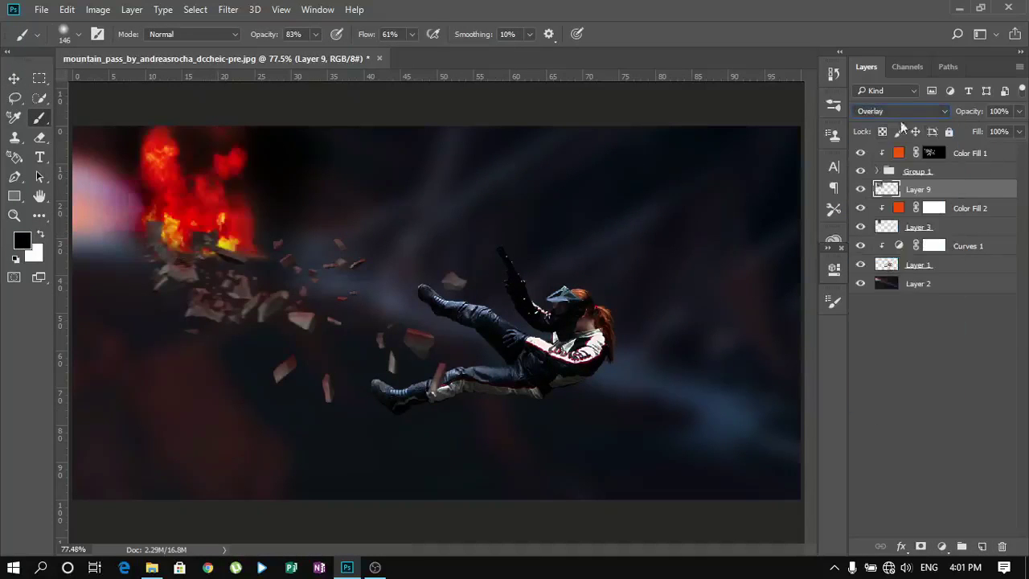
left_click_drag(969, 111, 852, 112)
- Choose Kyle's Inkbox wet media brush and add a new empty Layer 10
right_click(317, 180)
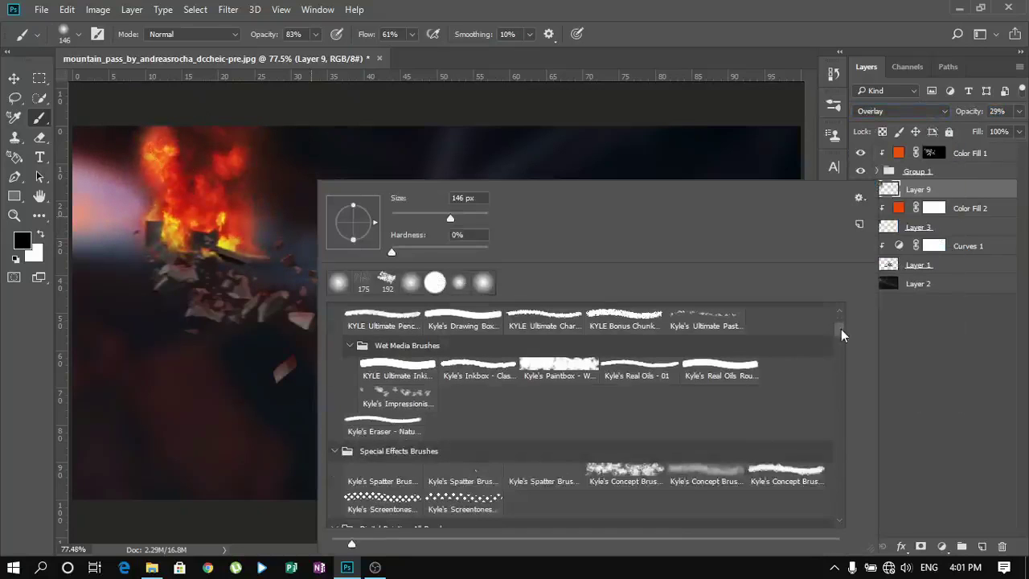
double_click(482, 379)
key("ctrl+shift+alt+n")
right_click(395, 180)
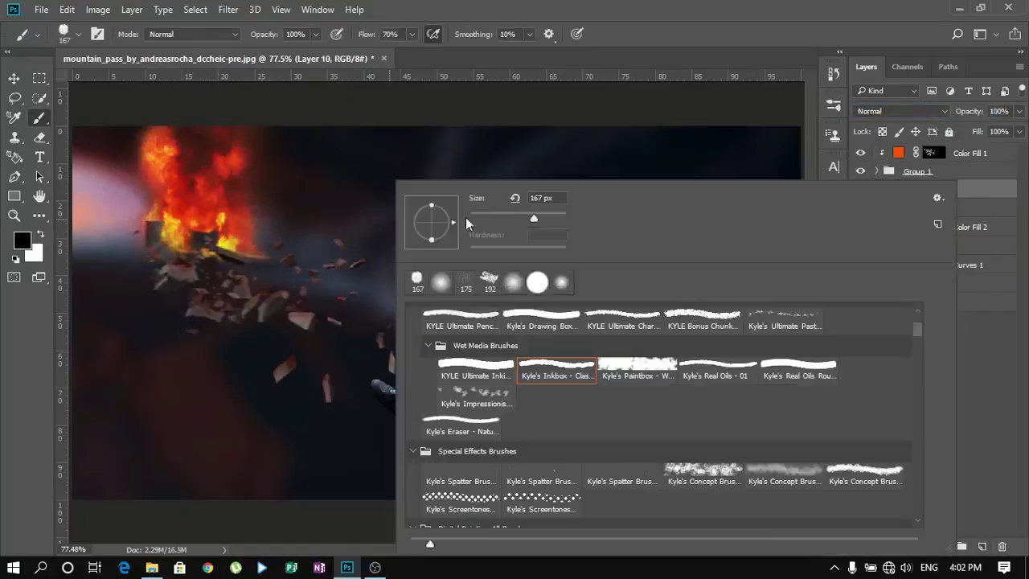
key("b")
scroll(924, 362, "down", 2)
scroll(922, 353, "down", 3)
key("Escape")
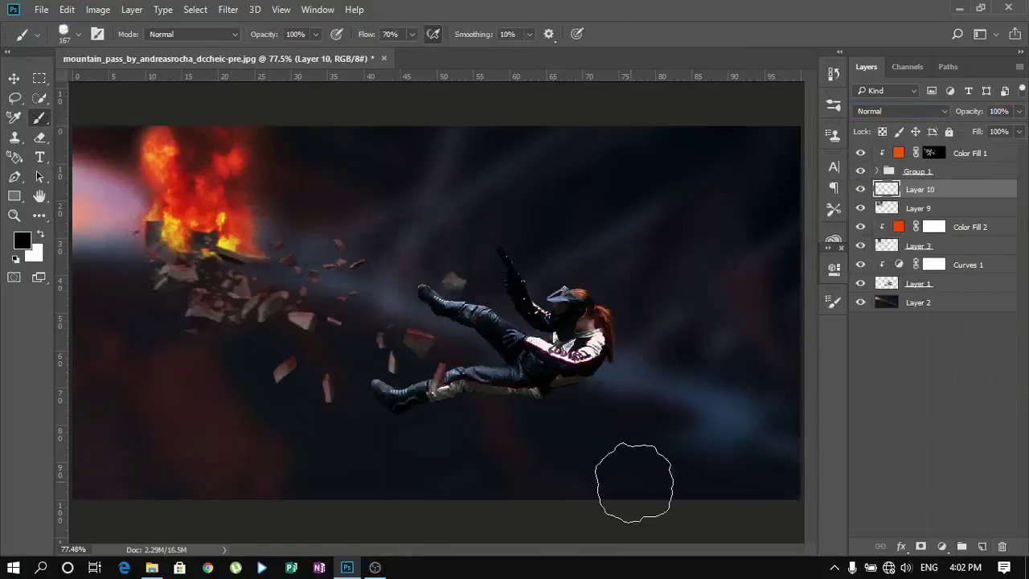
- Set the Color Fill 1 layer's blend mode to Color Dodge
left_click(949, 153)
left_click(900, 111)
left_click(893, 228)
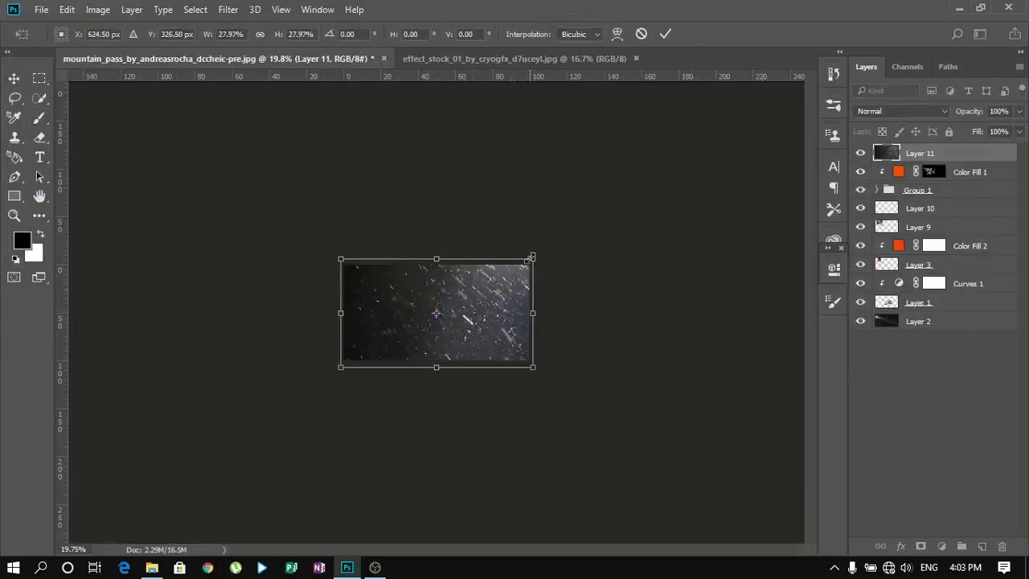
- Commit the particle layer and blend it as Screen at reduced opacity
key("Return")
left_click(901, 111)
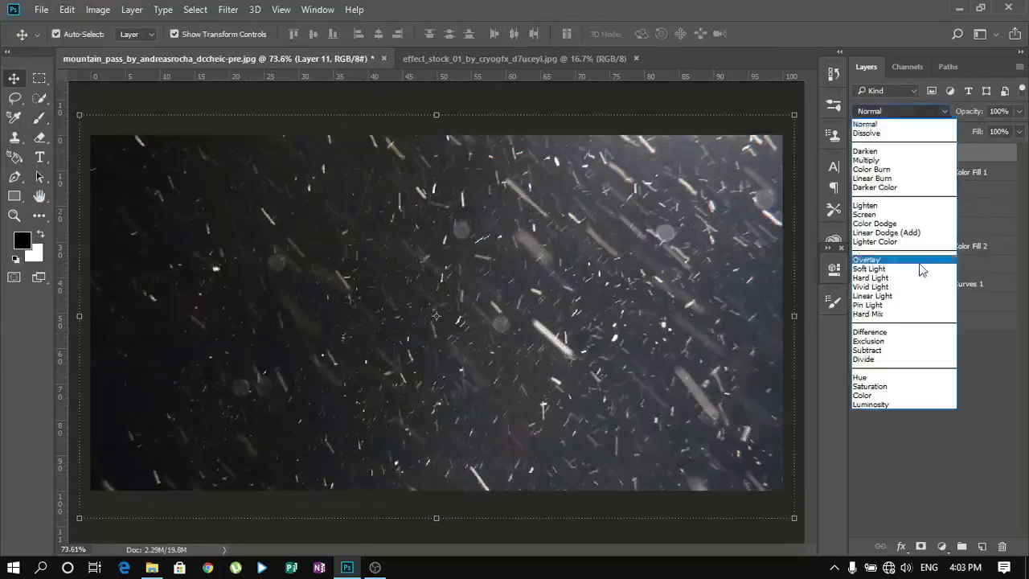
left_click(876, 264)
left_click_drag(968, 111, 949, 111)
left_click(900, 111)
left_click(910, 207)
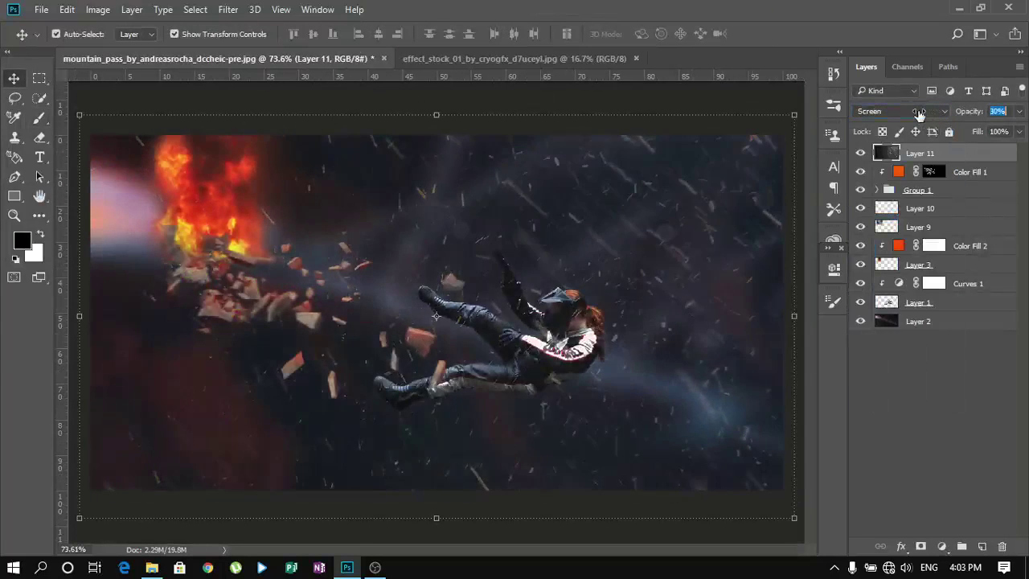
- Scale the particles to about 80% and adjust their Blend If tonal range
key("ctrl+t")
mouse_move(796, 116)
left_mouse_down()
mouse_move(734, 173)
mouse_move(531, 208)
left_mouse_up()
key("Return")
right_click(965, 153)
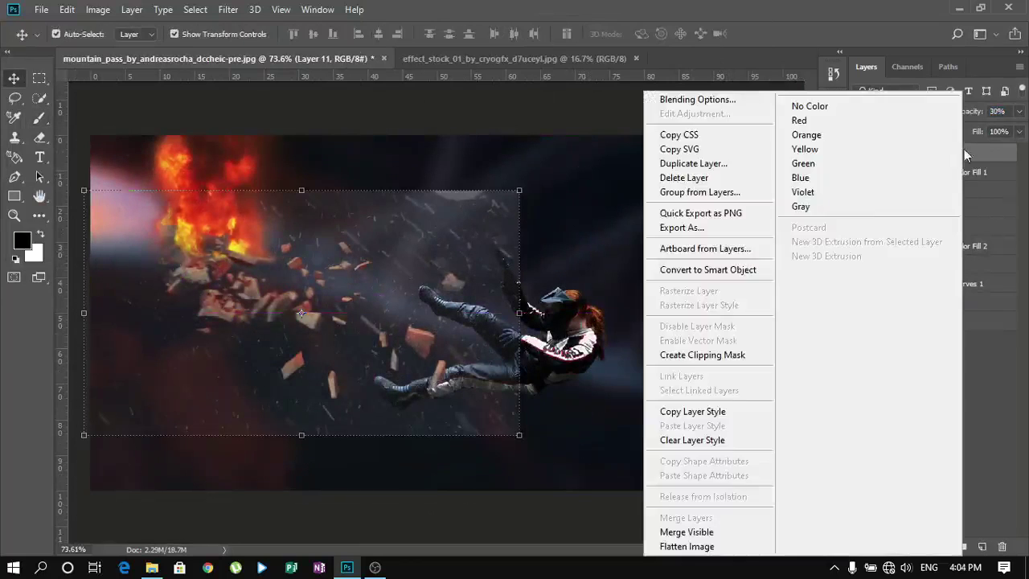
left_click(712, 99)
mouse_move(905, 305)
left_mouse_down()
mouse_move(781, 306)
mouse_move(905, 306)
left_mouse_up()
left_click_drag(714, 305, 777, 306)
left_click(1009, 78)
- Enlarge the particle layer to about 198% to cover the canvas
key("ctrl+t")
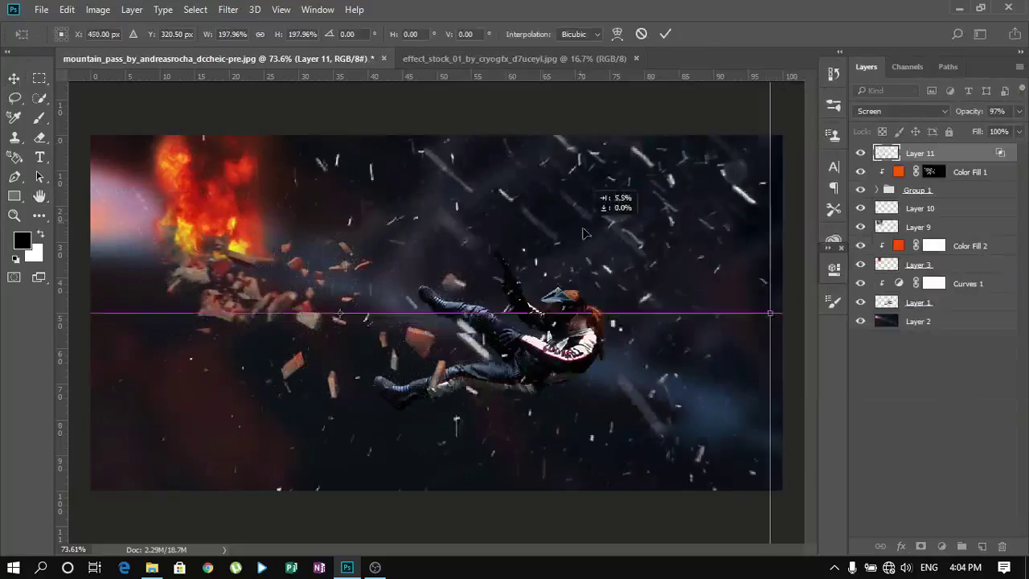
left_click_drag(520, 190, 647, 266)
key("Return")
- Duplicate the particle layer, flip the copy horizontally and reposition it
key("ctrl+j")
key("ctrl+t")
right_click(368, 246)
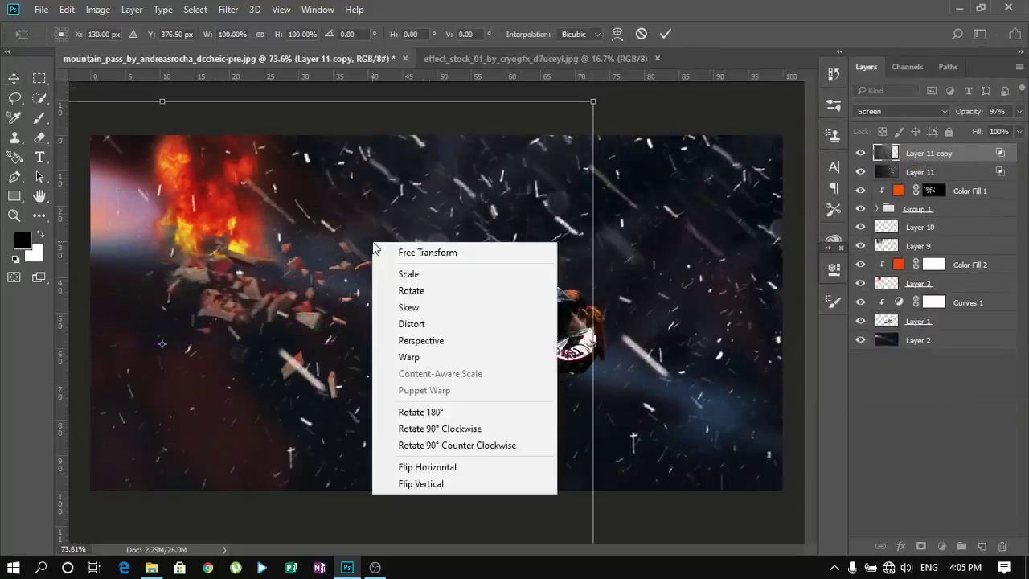
left_click(413, 503)
left_click_drag(292, 292, 295, 353)
key("Return")
- Add a layer mask to the mirrored particle copy and set up the brush
left_click(920, 546)
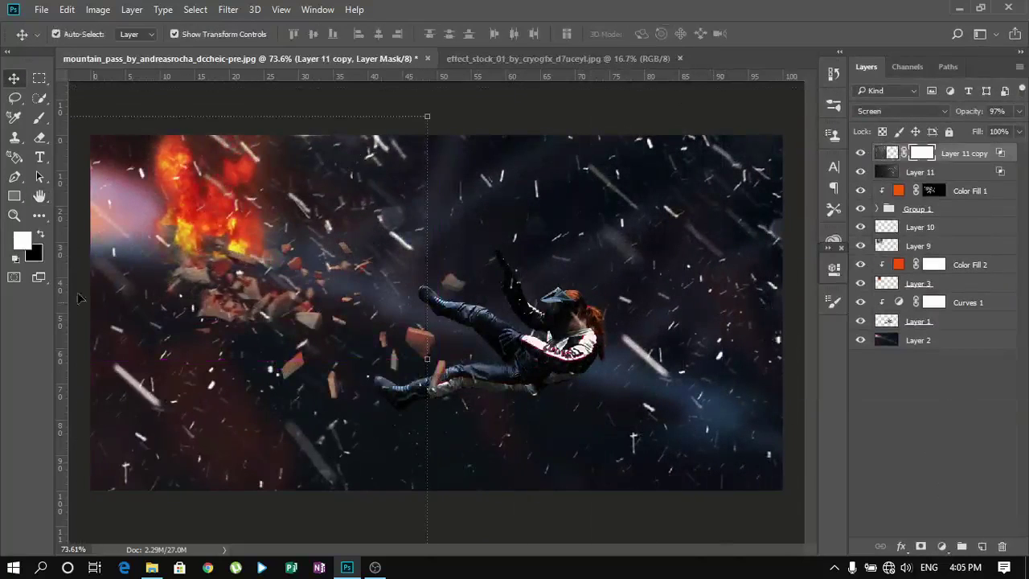
key("b")
right_click(241, 245)
key("Escape")
key("alt+bracketleft")
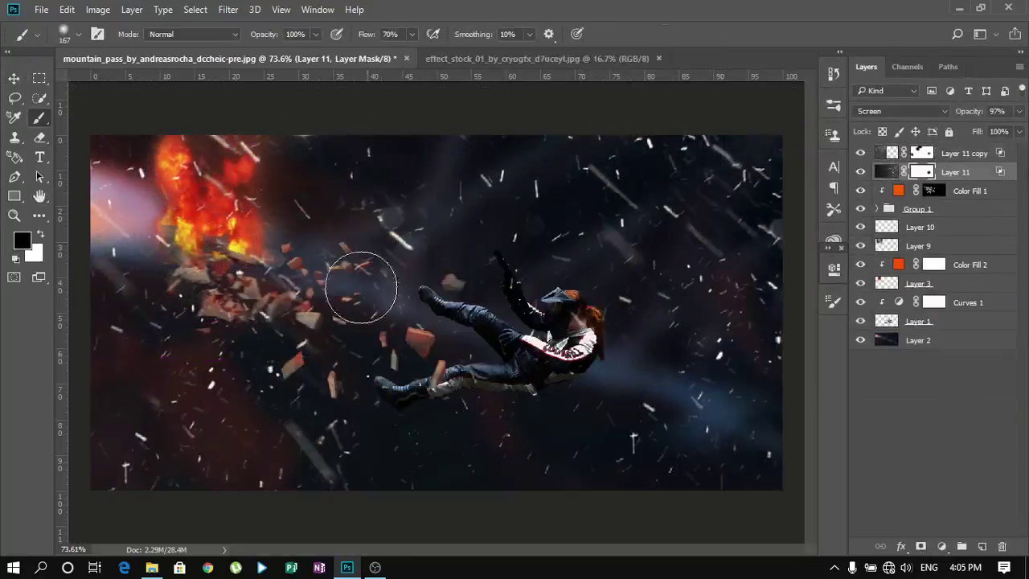
key("alt+bracketright")
- Set the Color Fill 2 layer's blend mode to Soft Light
left_click(957, 264)
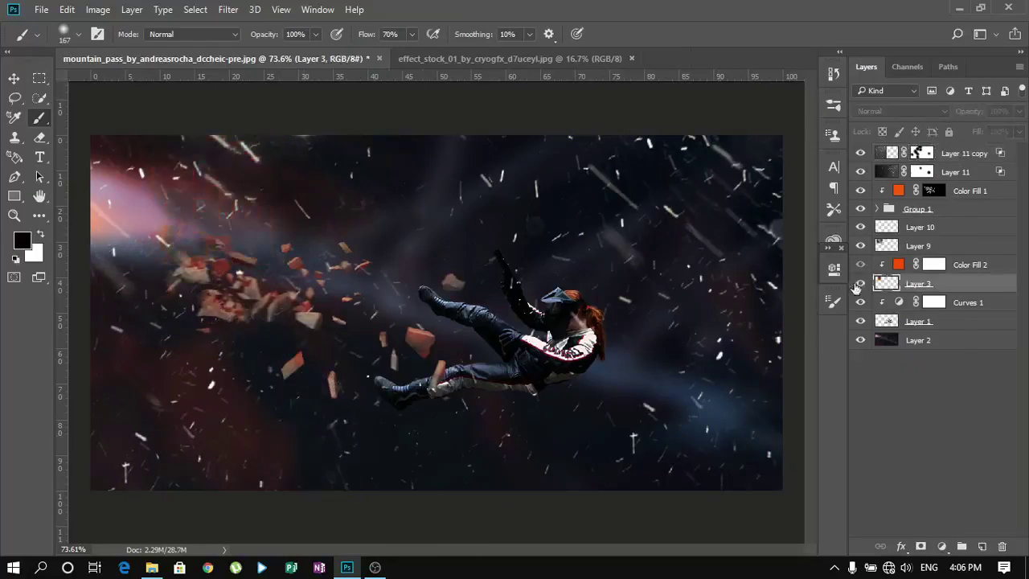
left_click(891, 112)
left_click(887, 275)
- Apply a Motion Blur filter to the particle copy layer
left_click(956, 153)
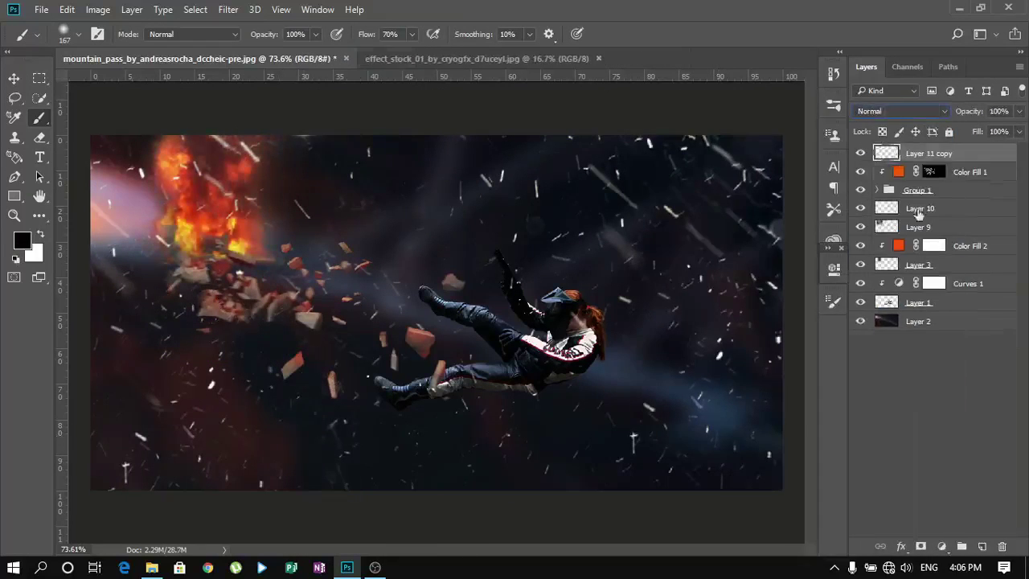
left_click(228, 9)
left_click(459, 225)
left_click(946, 160)
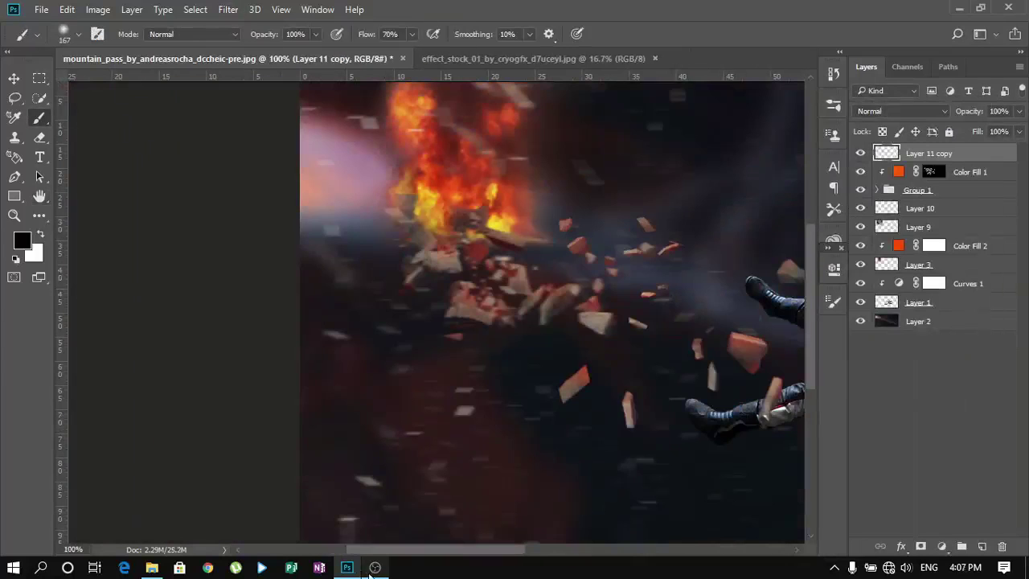
- Expand Group 1, select Layer 4's mask and fit the image in view
left_click(917, 190)
left_click(933, 283)
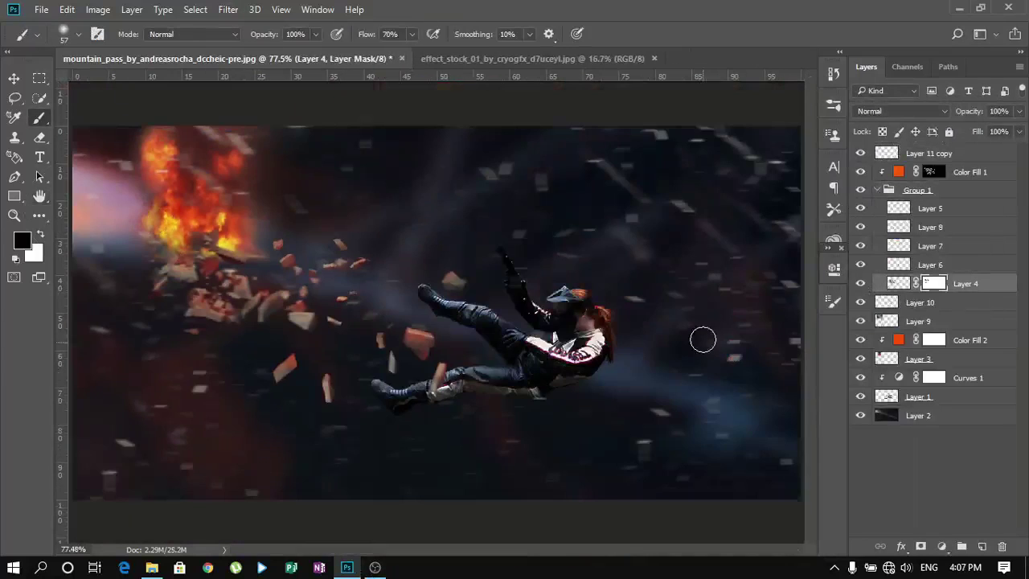
key("ctrl+0")
- Add an orange Solid Color fill layer above the woman's Layer 1
key("v")
left_click(918, 396)
left_click(886, 396, "ctrl")
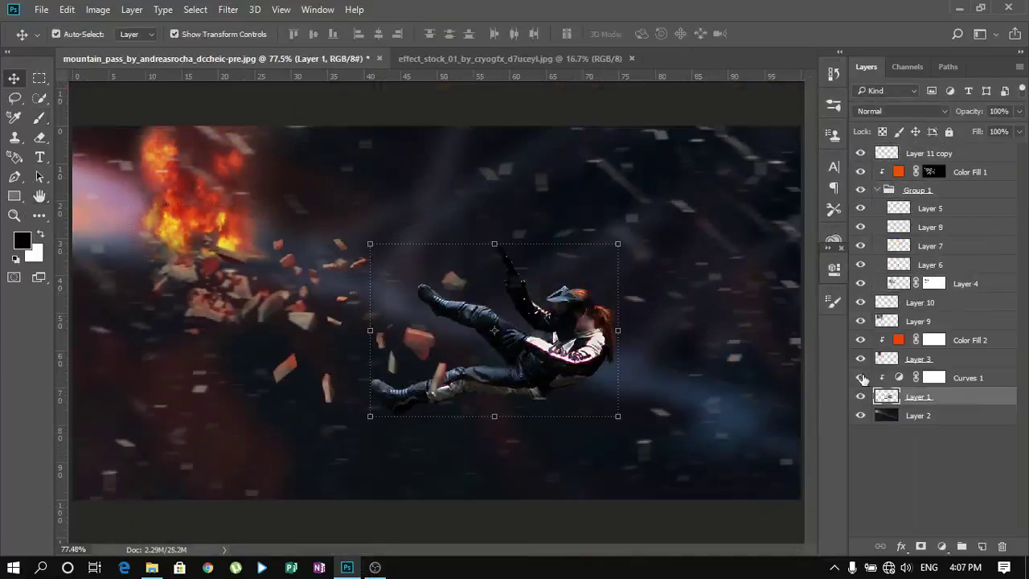
left_click(942, 546)
left_click(828, 215)
left_click(929, 174)
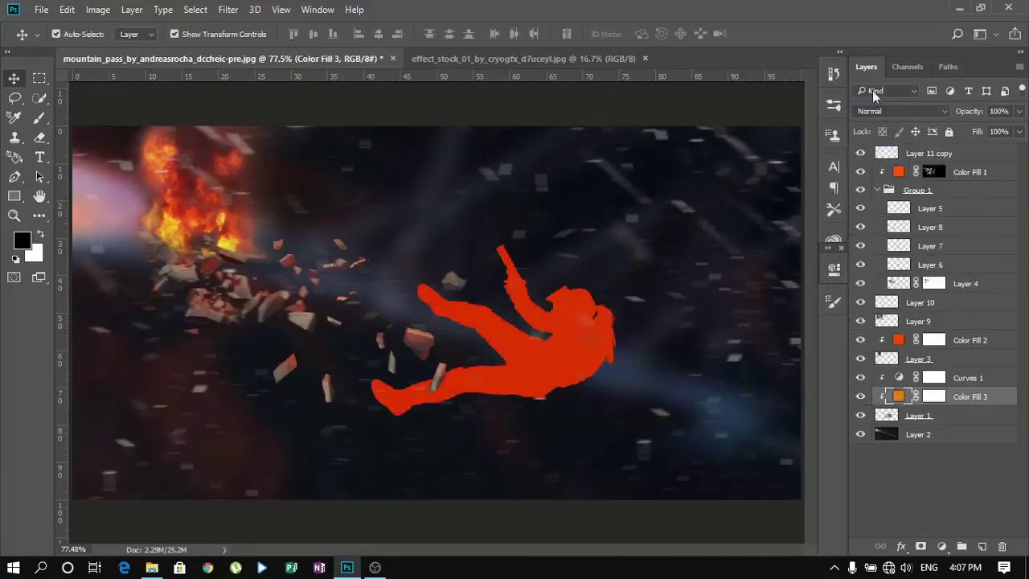
- Clip the orange fill to the woman, invert its mask, and paint white over her legs and boots
key("shift+alt+o")
key("ctrl+i")
key("b")
key("x")
key("ctrl+plus")
key("ctrl+plus")
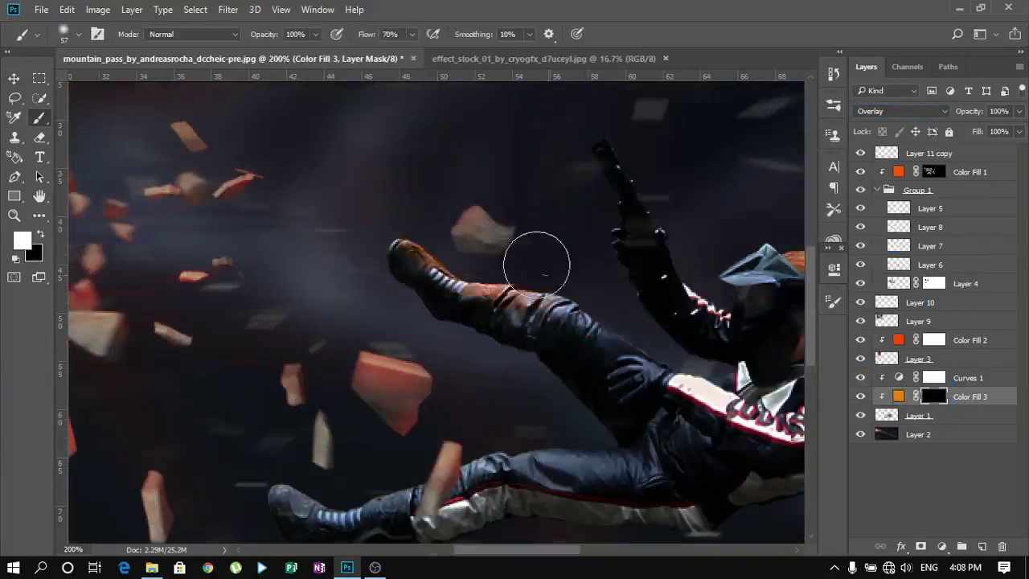
scroll(611, 303, "down", 3)
scroll(447, 310, "right", 5)
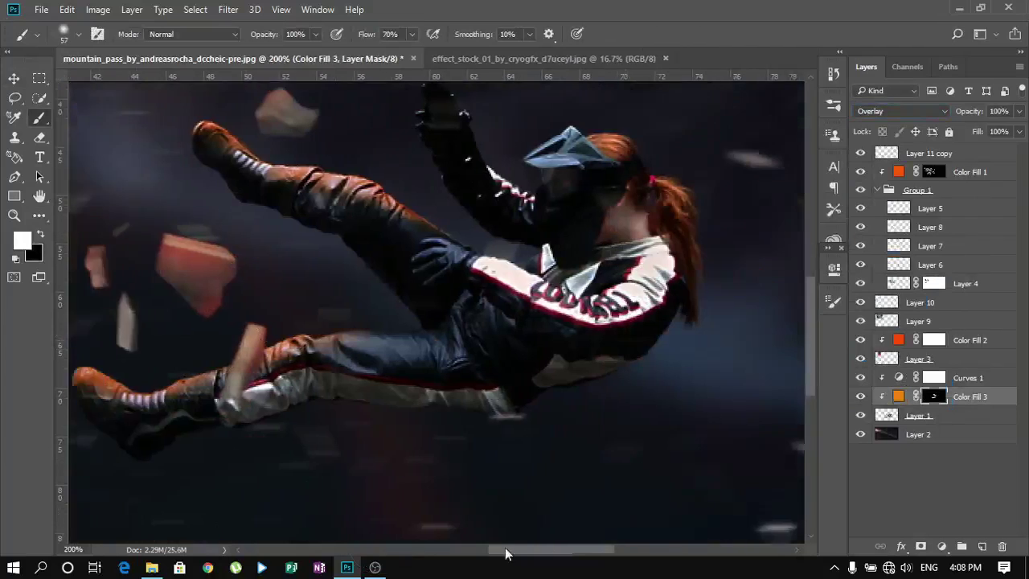
scroll(288, 206, "up", 4)
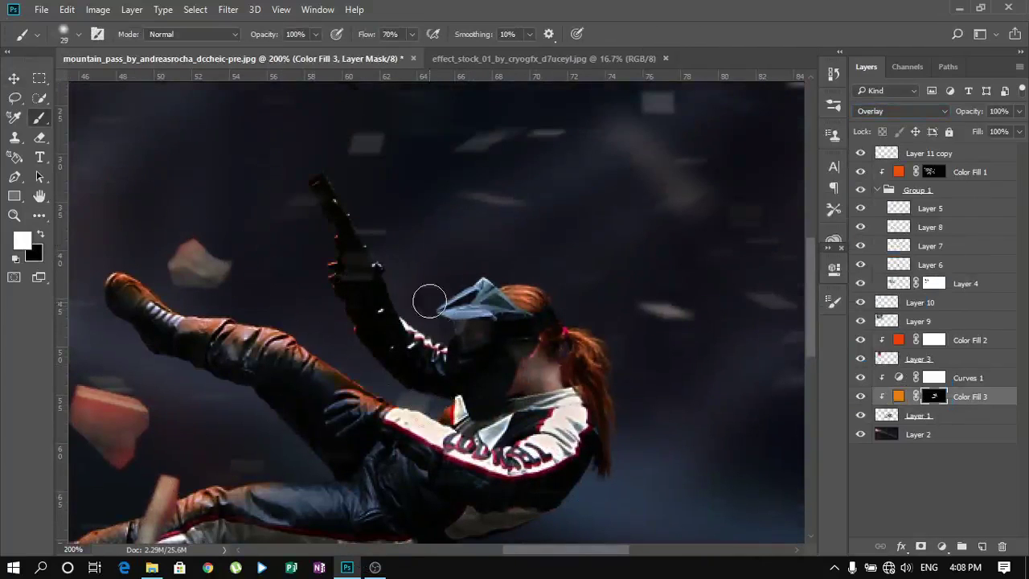
key("ctrl+0")
- Add a new clipped Layer 11 with a dark red colour and set it to Darken
key("ctrl+shift+alt+n")
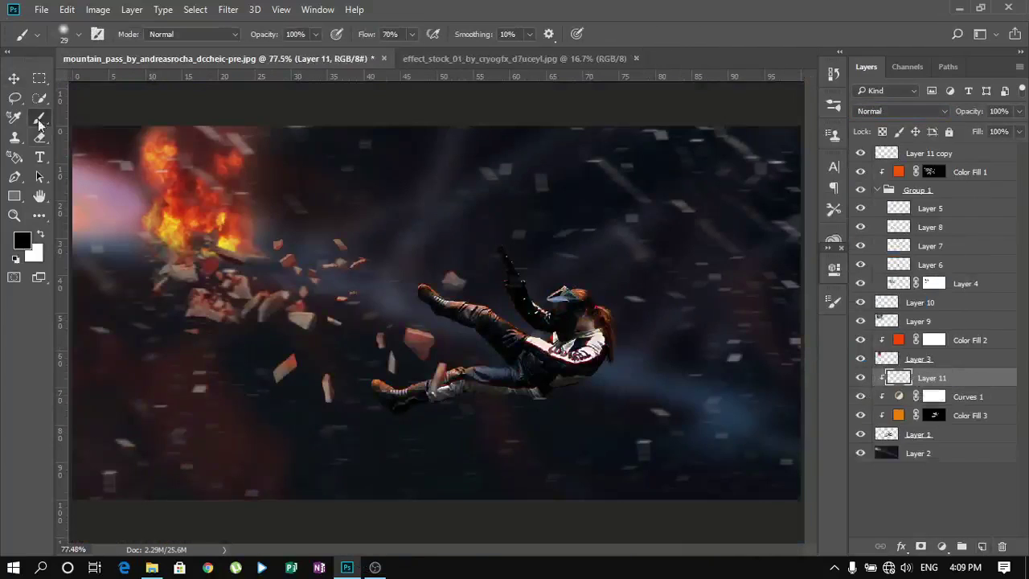
key("ctrl+1")
left_click(22, 240)
left_click_drag(925, 142, 812, 142)
left_click(992, 158)
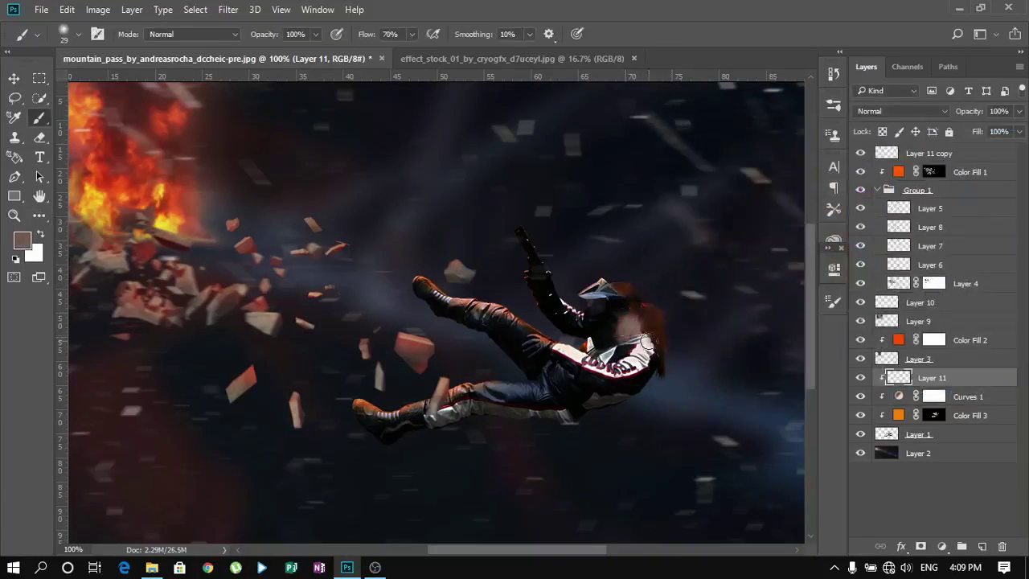
left_click(900, 111)
left_click(888, 209)
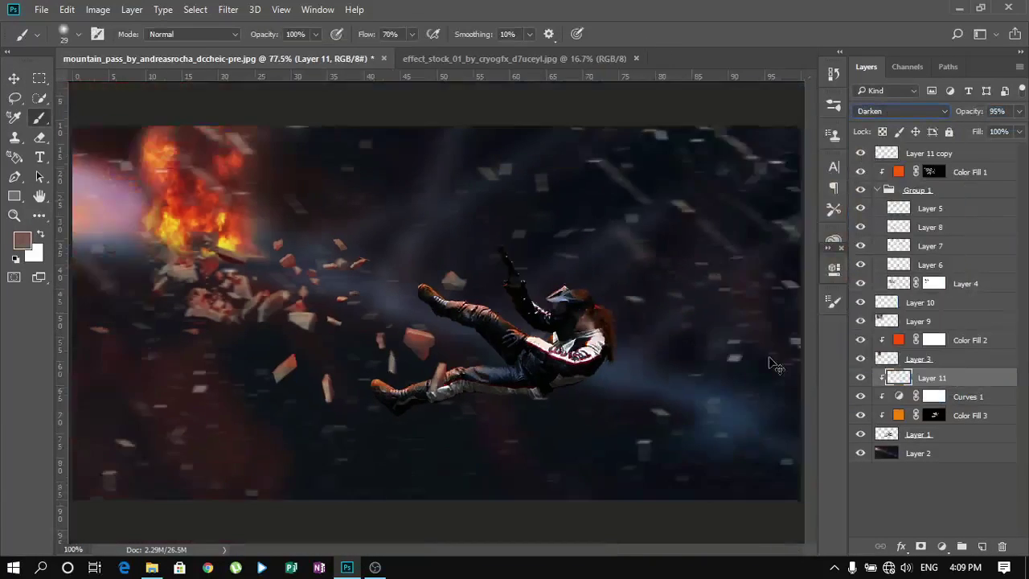
- Pick a dark brown painting colour and add a new Layer 12 above Layer 11
key("ctrl+plus")
left_click(22, 240)
left_click(662, 126)
key("ctrl+shift+alt+n")
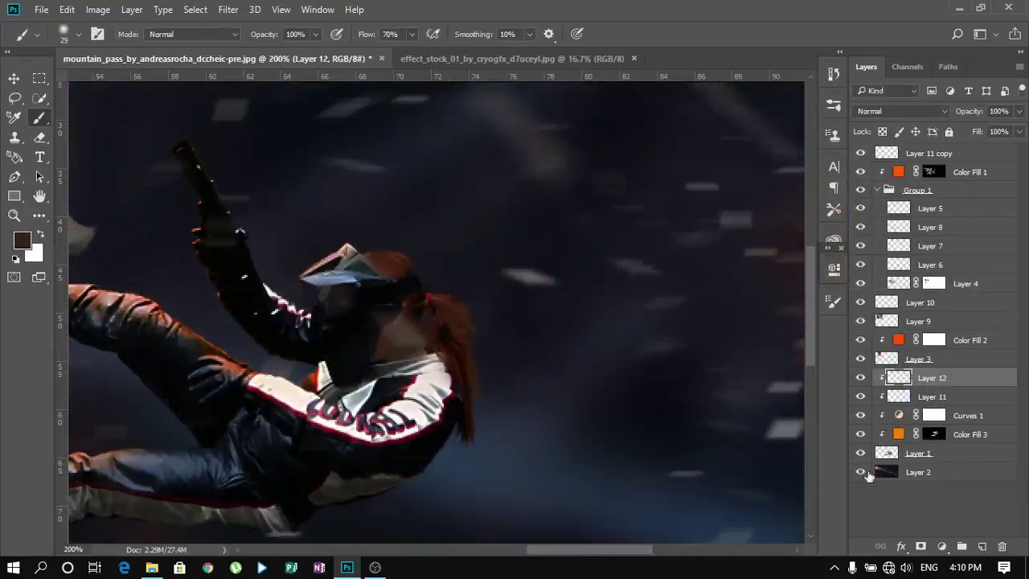
- Fit the image, select Layer 3, and choose the Dodge tool at Highlights, 16% exposure
left_click(893, 395)
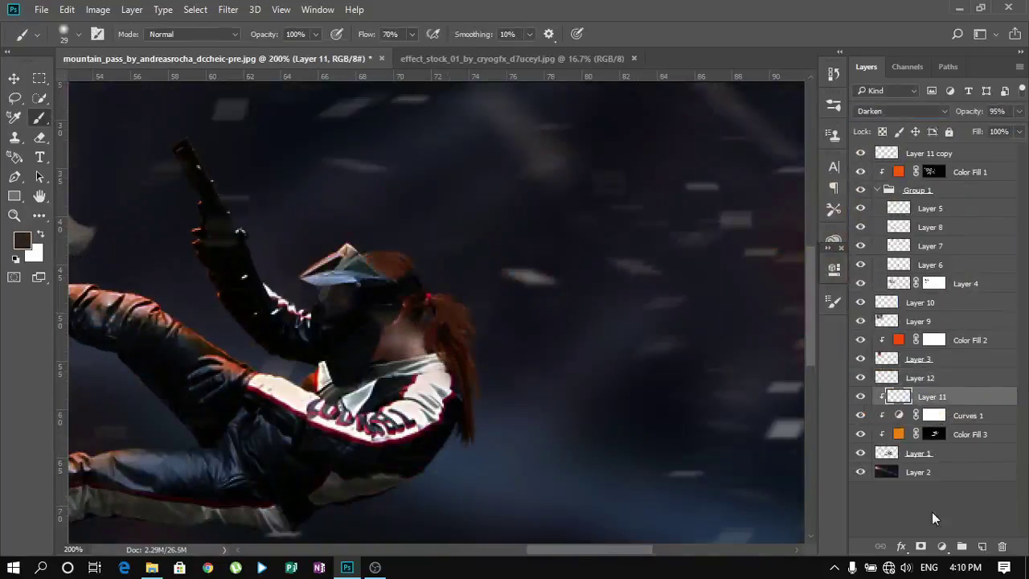
key("ctrl+0")
left_click(892, 359)
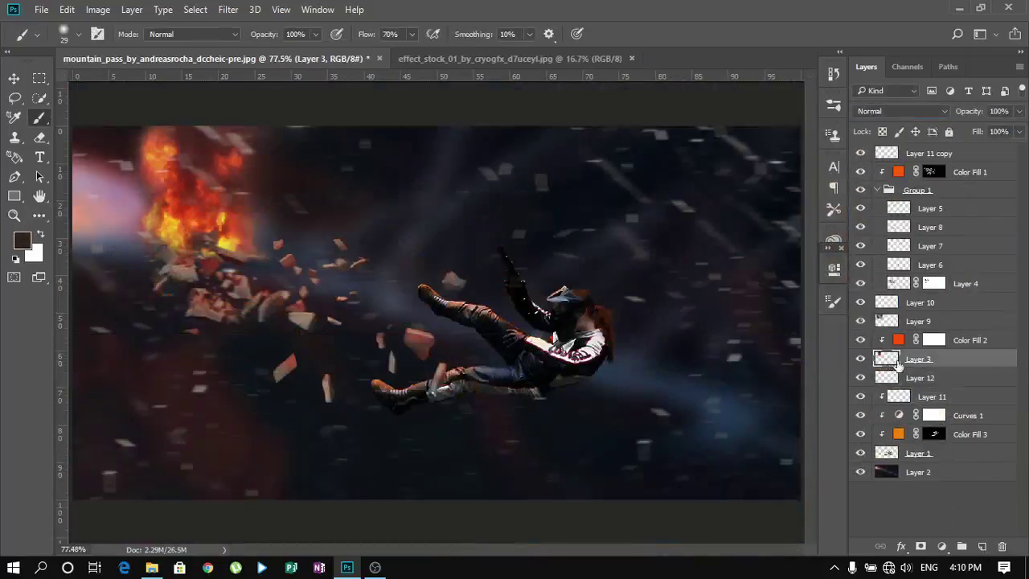
left_click(39, 215)
left_click(99, 390)
left_click(46, 218)
left_click(104, 432)
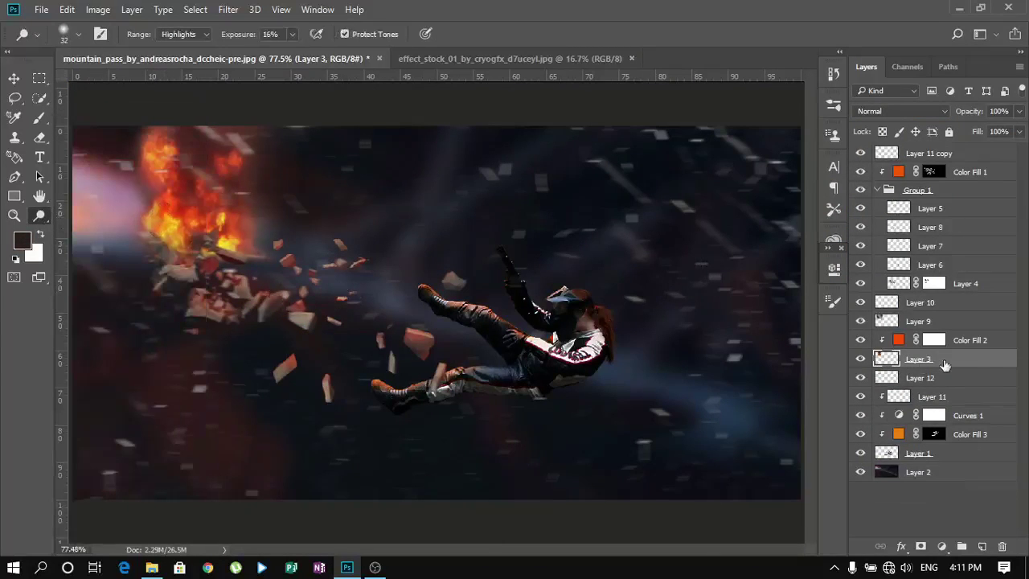
- Duplicate Layer 3 and lower the copy's opacity to 67%
key("ctrl+j")
key("ctrl+t")
key("Return")
left_click_drag(968, 112, 942, 119)
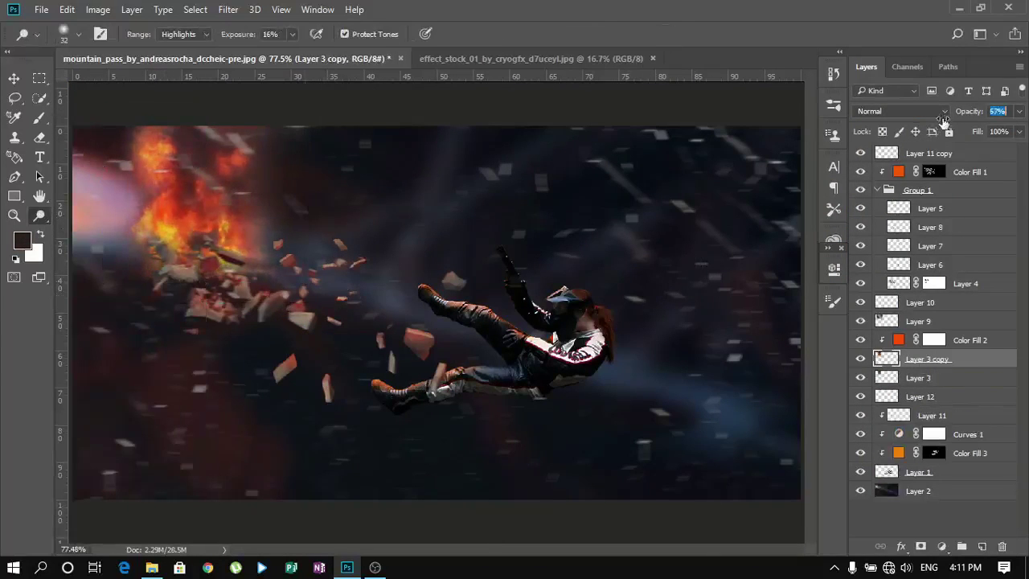
- Add a colorized Hue/Saturation layer on Layer 1 with Hue 17, Saturation 30, Lightness -37
left_click(13, 78)
scroll(758, 241, "down", 2)
scroll(758, 242, "up", 2)
scroll(757, 241, "up", 2)
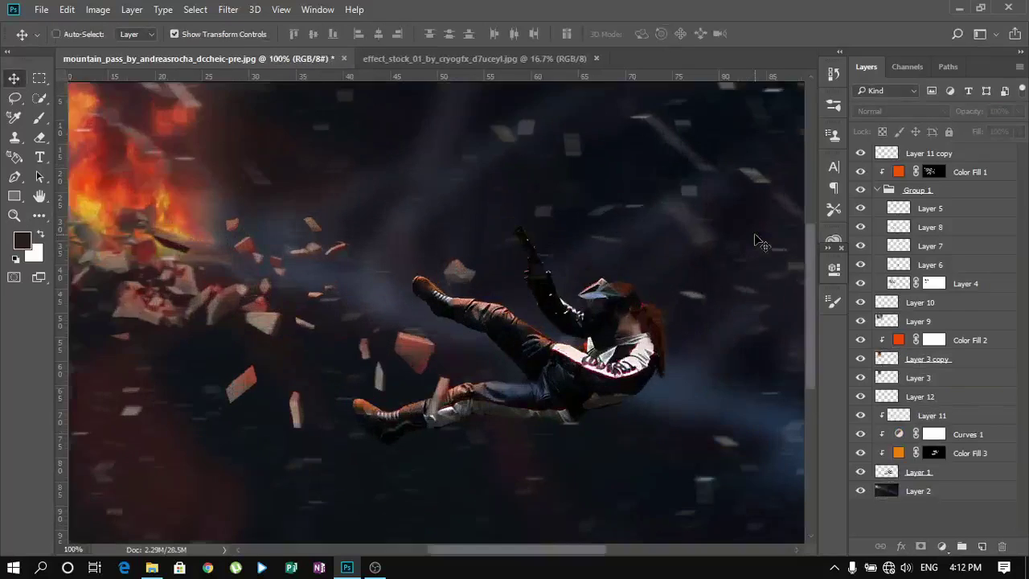
scroll(797, 333, "up", 2)
scroll(797, 333, "down", 3)
left_click(916, 472)
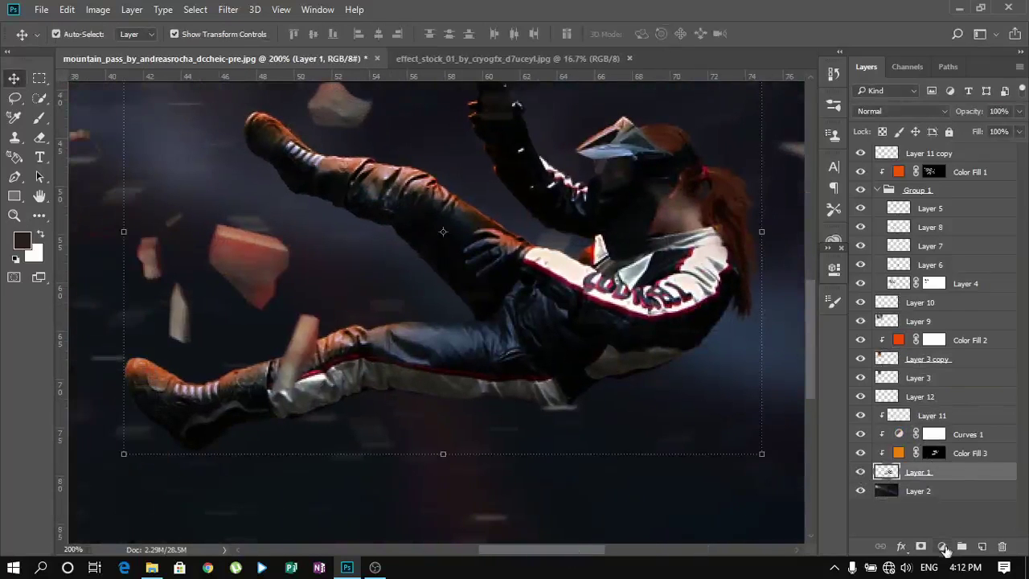
left_click(941, 546)
left_click(839, 356)
scroll(729, 365, "down", 2)
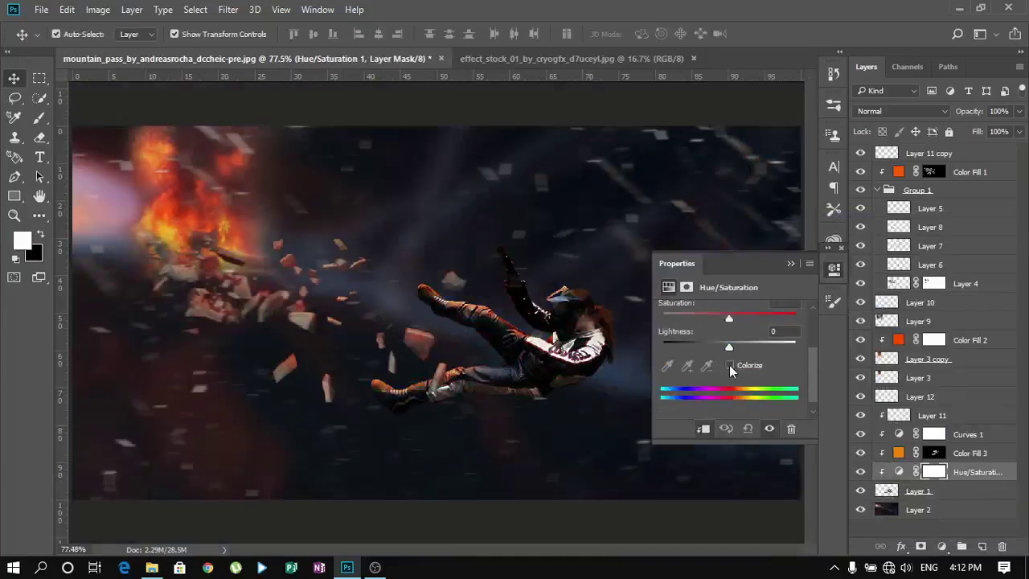
scroll(723, 378, "up", 2)
left_click_drag(696, 355, 701, 360)
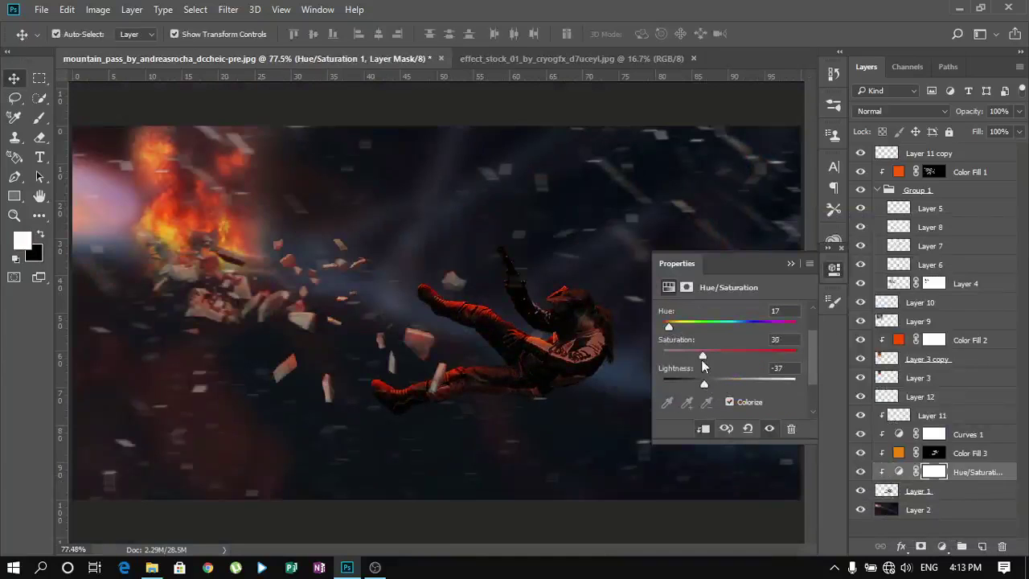
- Add a layer mask to Layer 11 copy and set a black brush
left_click(929, 153)
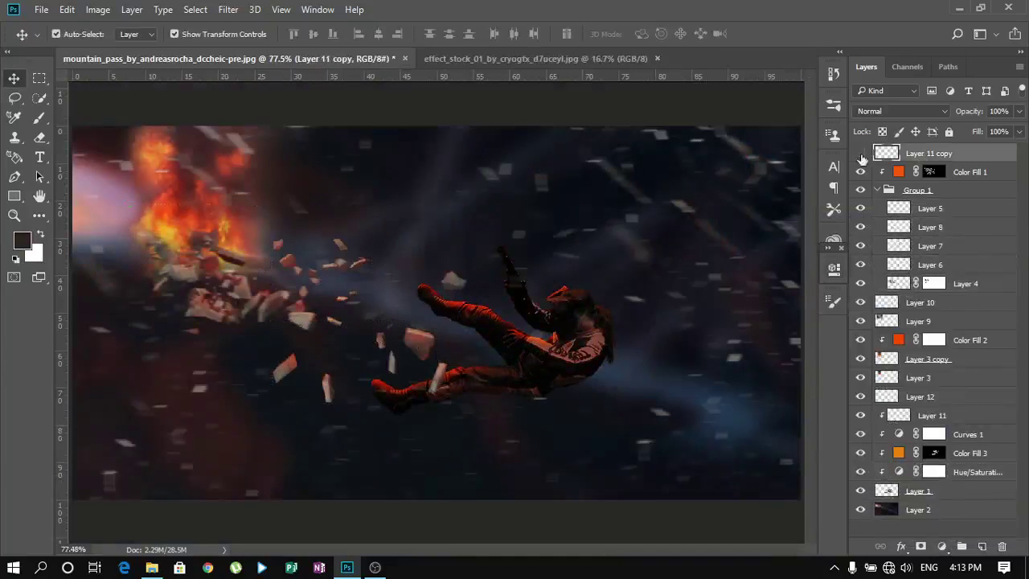
left_click(921, 546)
key("b")
key("x")
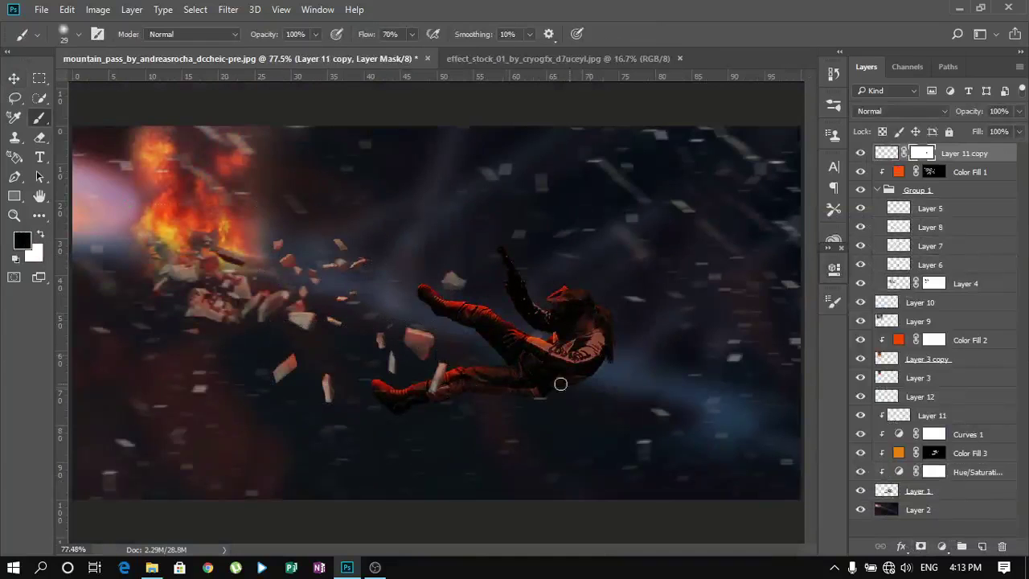
- Invert the Hue/Saturation mask to hide the tint and check the whole image
left_click(933, 471)
key("ctrl+i")
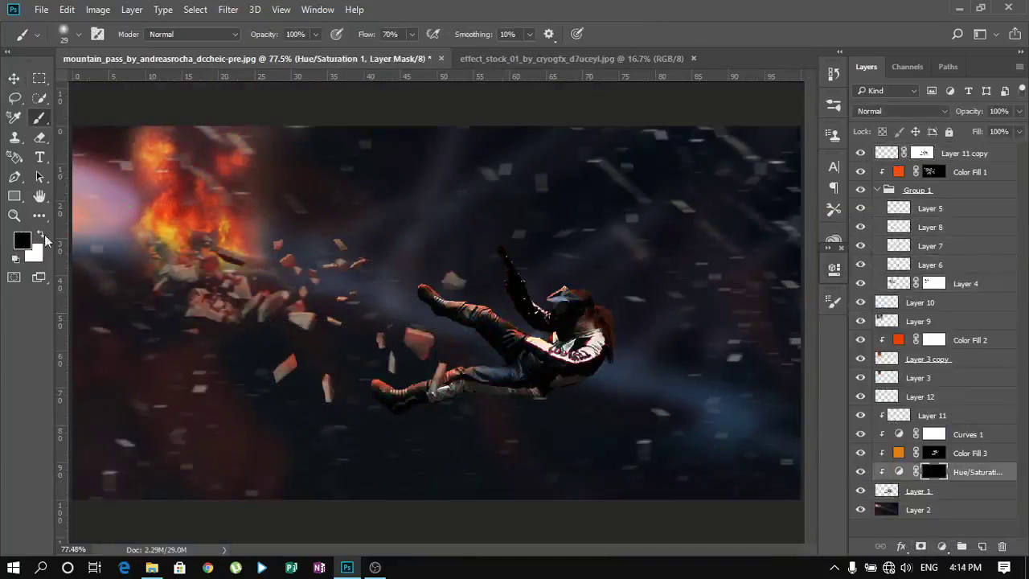
key("x")
key("alt+bracketright")
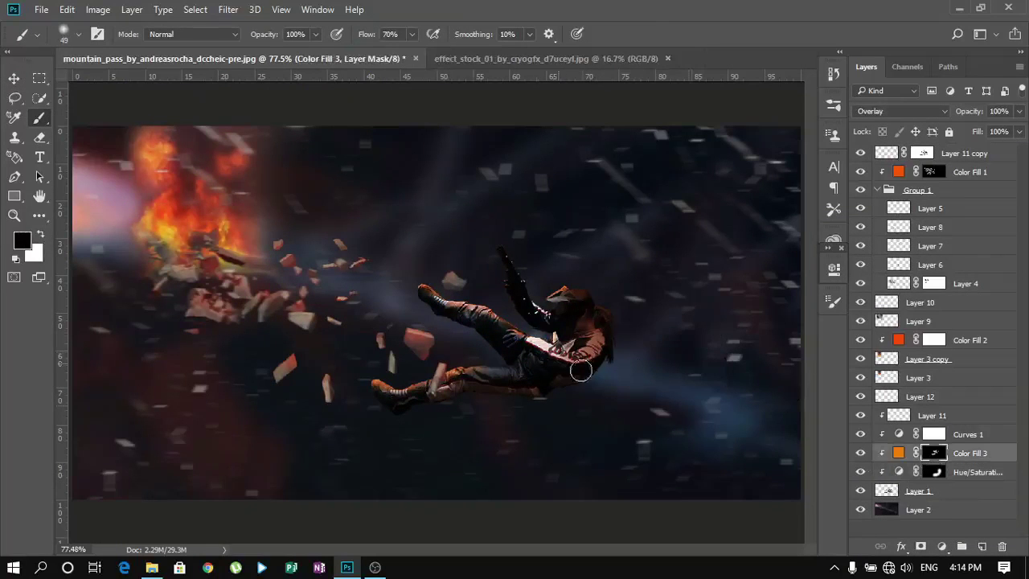
key("alt+bracketleft")
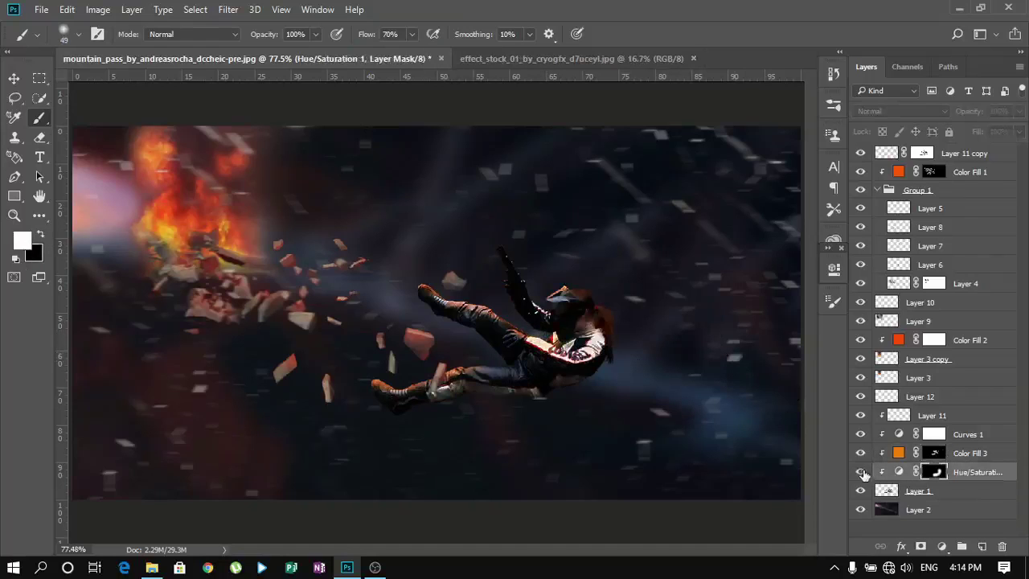
key("ctrl+minus")
key("ctrl+minus")
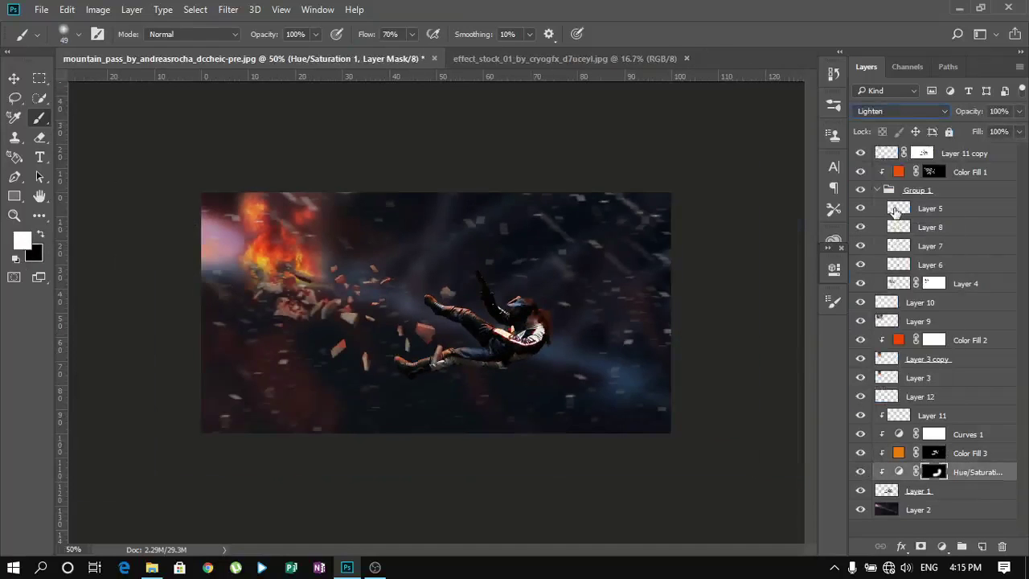
key("ctrl+0")
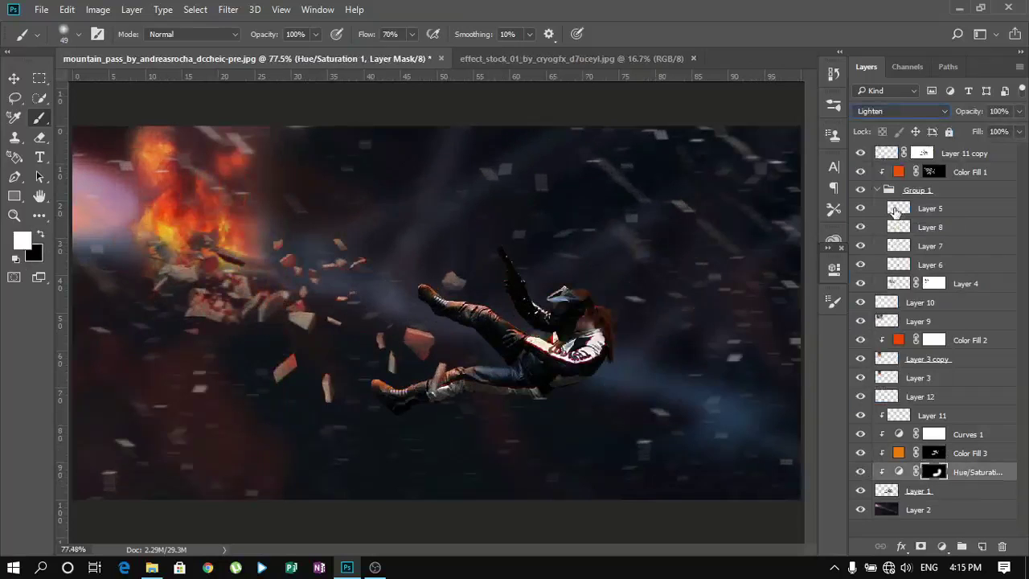
- Add a Gradient Map adjustment layer blended as Overlay at 41% opacity
left_click(924, 152)
left_click(942, 545)
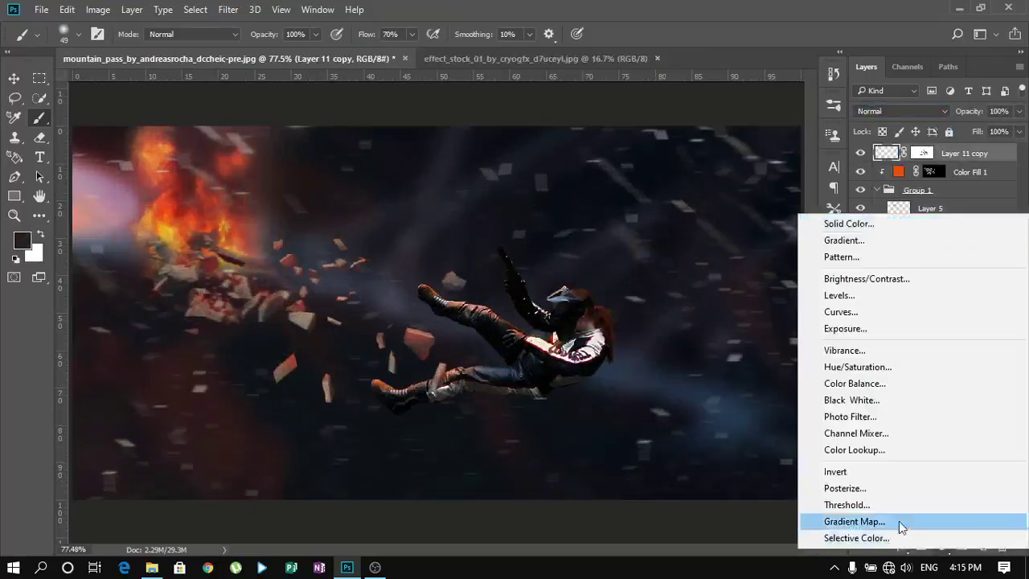
left_click(899, 521)
key("Return")
scroll(900, 111, "down", 2)
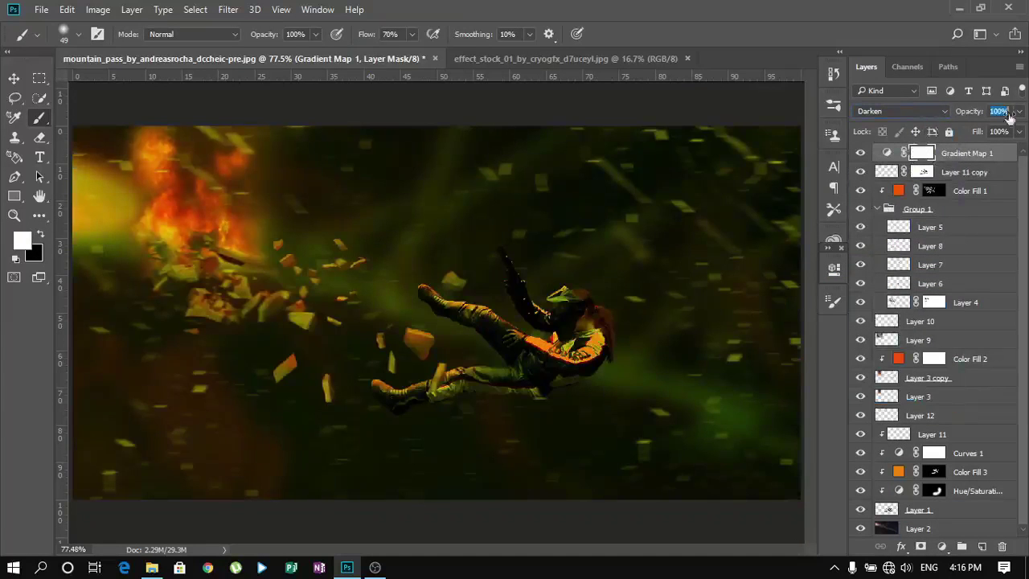
left_click(900, 111)
left_click(909, 172)
scroll(935, 113, "down", 3)
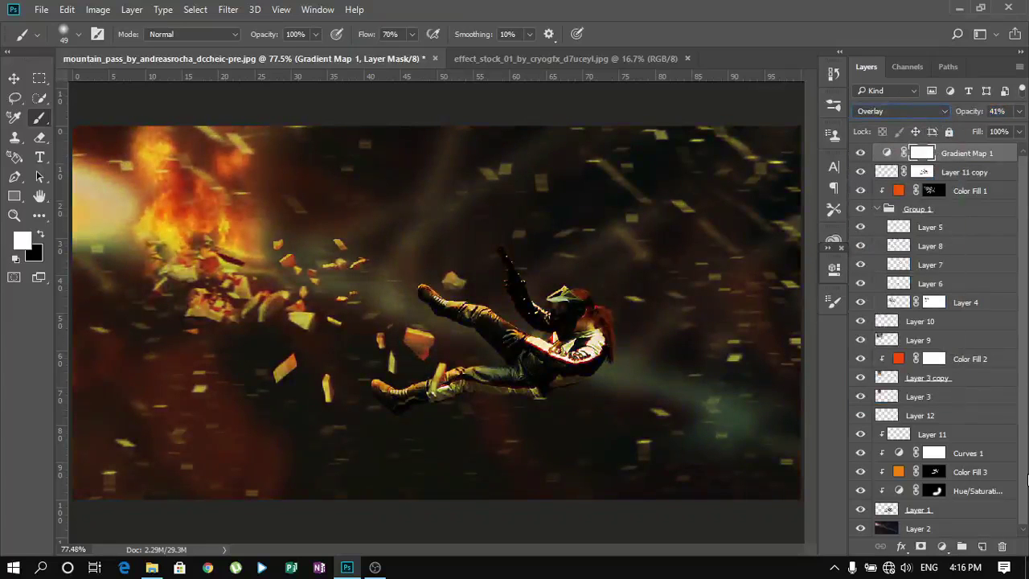
- Add a Color Lookup adjustment layer using Candlelight.CUBE
left_click(942, 546)
left_click(840, 448)
scroll(760, 312, "down", 2)
- Try other 3DLUT presets, blend Color Lookup 1 as Lighten at 25%, and stamp visible into Layer 13
scroll(759, 312, "down", 2)
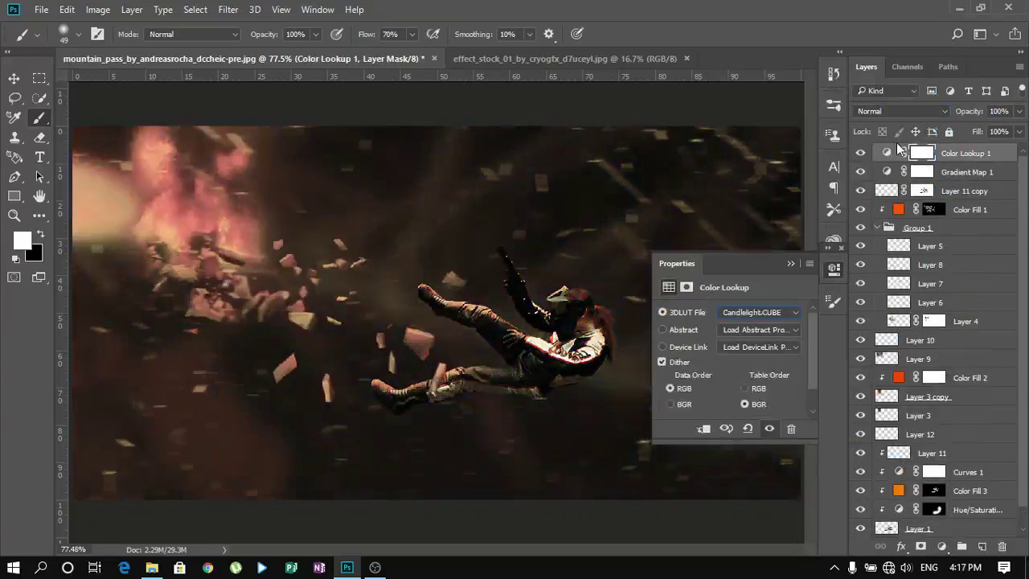
key("Down")
key("Down")
key("Down")
key("Down")
key("Down")
key("Down")
key("Down")
key("Down")
key("Down")
key("Down")
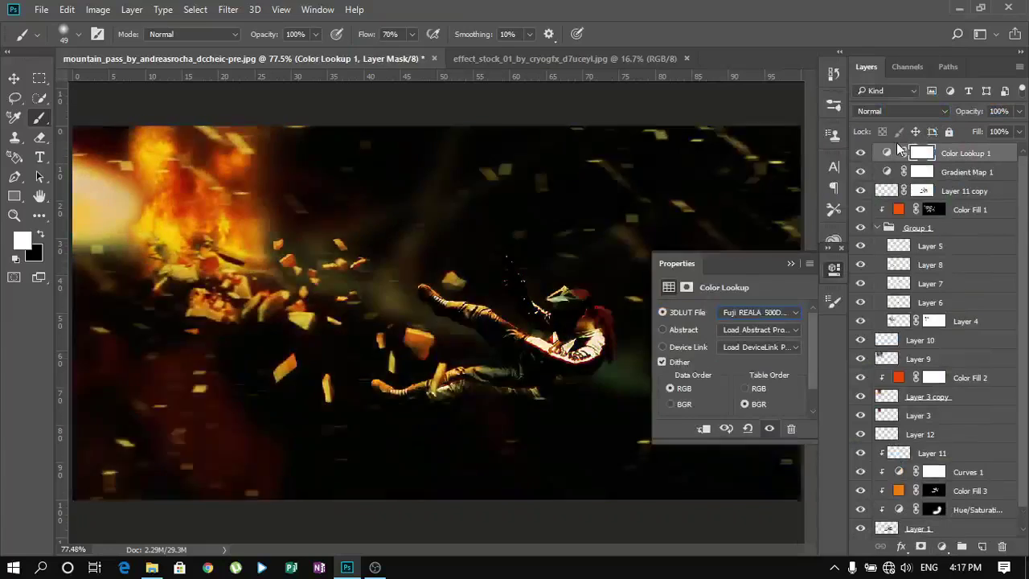
key("Down")
key("Down")
key("Down")
key("Down")
key("Down")
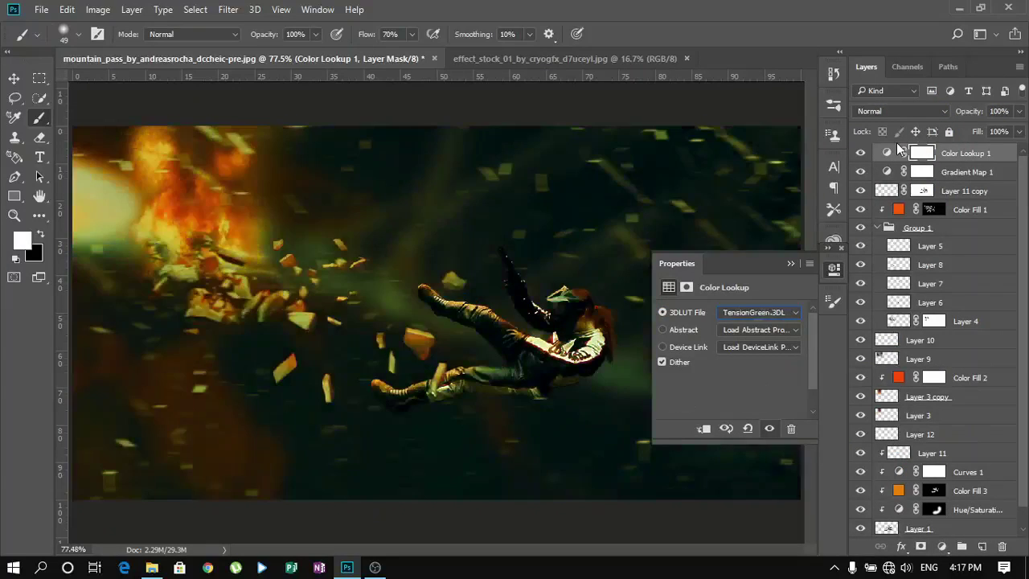
key("Up")
key("Up")
key("Up")
key("Up")
key("Up")
key("Up")
key("Up")
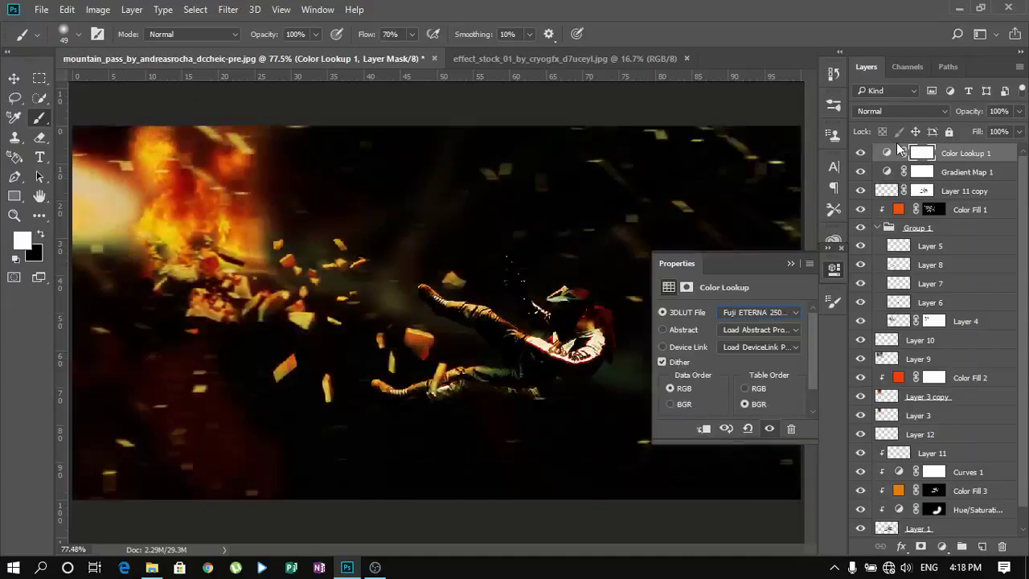
key("Up")
key("Up")
left_click(900, 111)
left_click(905, 202)
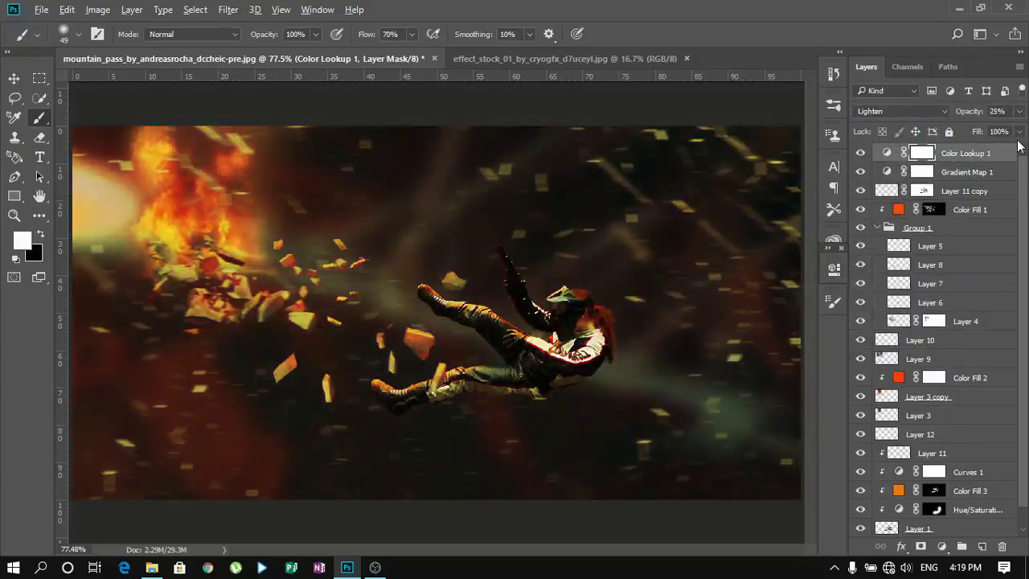
key("ctrl+shift+alt+n")
key("x")
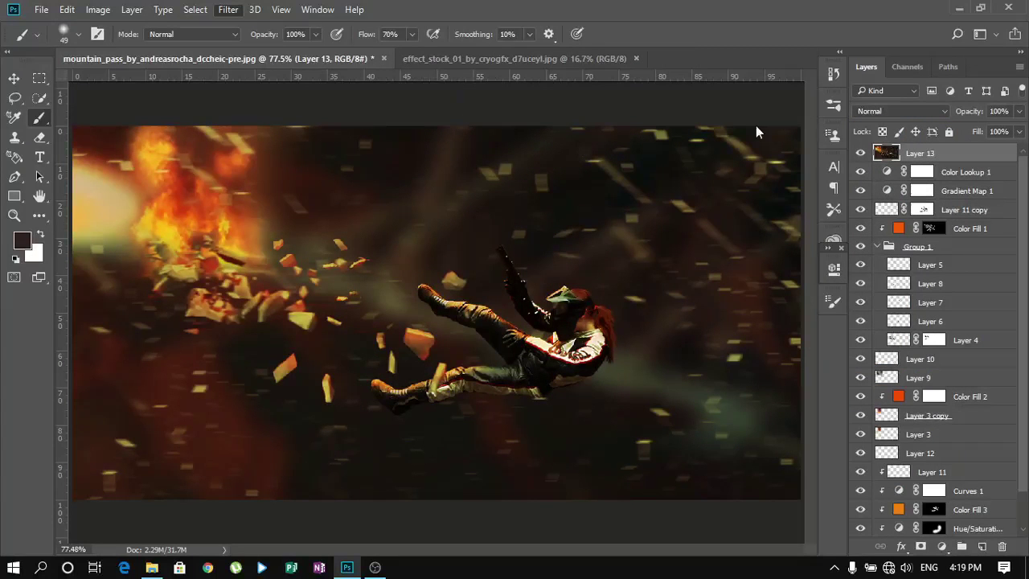
- Apply a Camera Raw filter with temperature warmed to +11 and exposure -0.10
key("ctrl+shift+a")
mouse_move(850, 239)
left_mouse_down()
mouse_move(919, 264)
mouse_move(853, 264)
left_mouse_up()
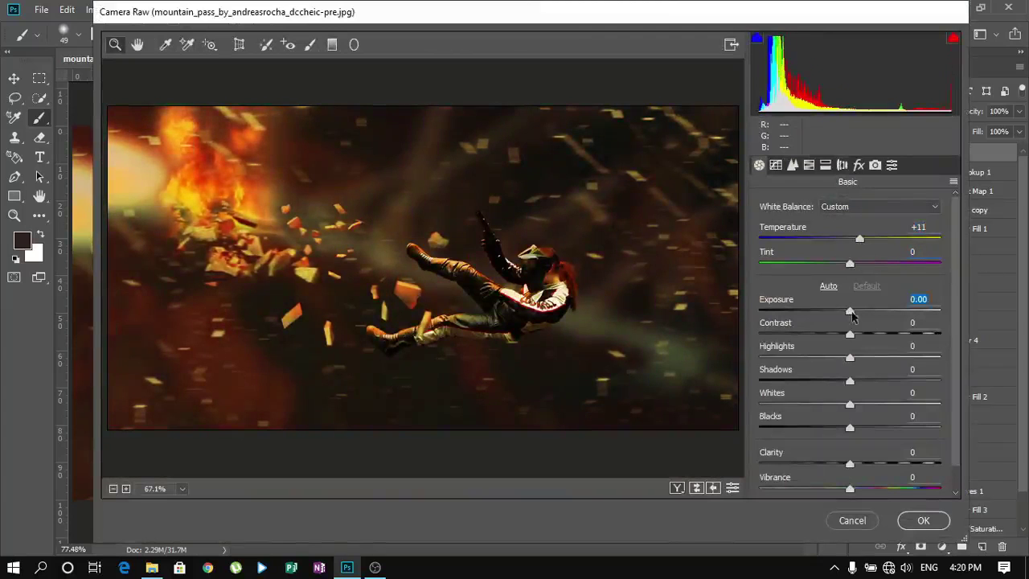
mouse_move(853, 315)
left_mouse_down()
mouse_move(840, 313)
mouse_move(851, 315)
left_mouse_up()
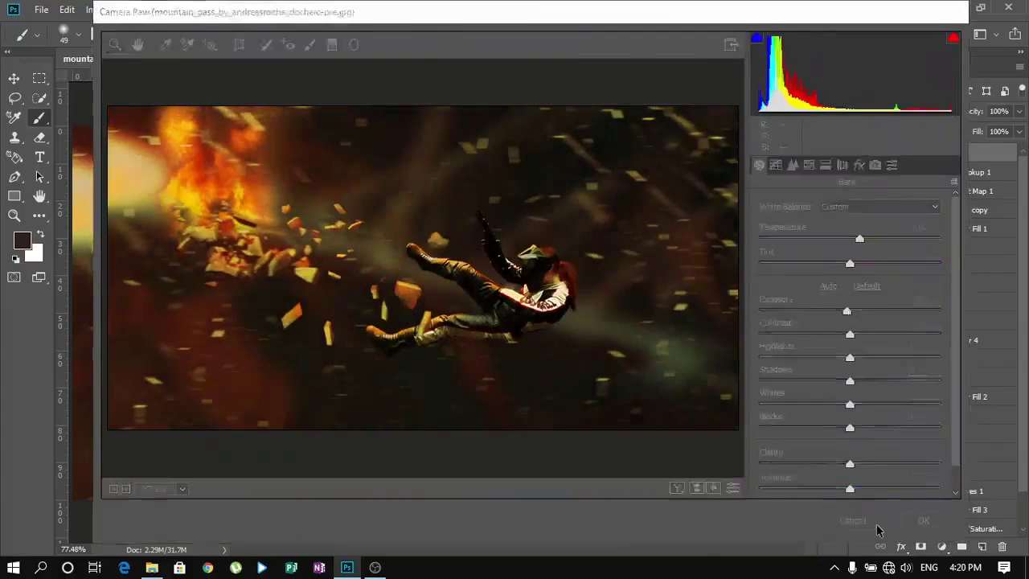
left_click(923, 520)
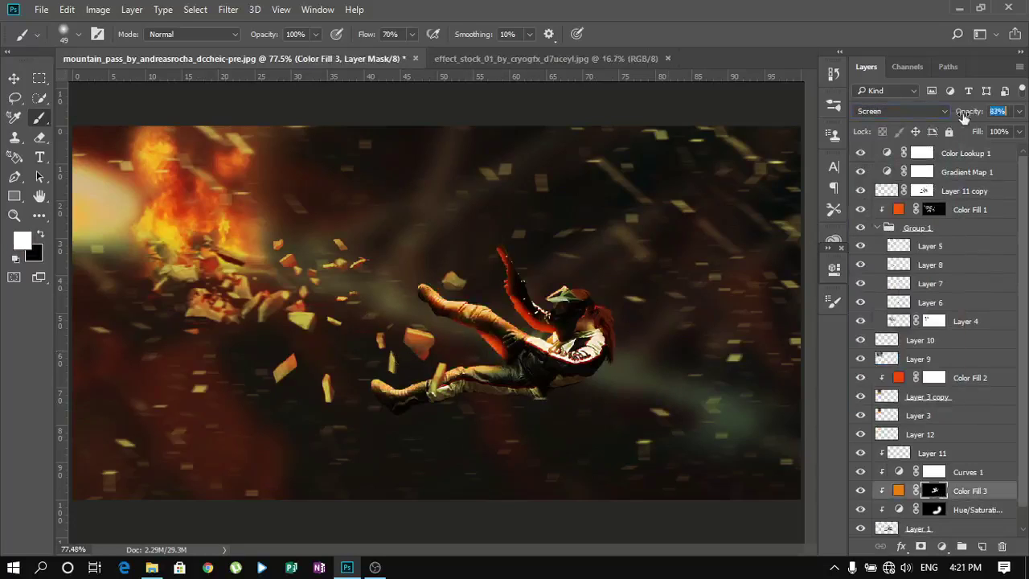
- Try Soft Light blending on Color Fill 3, then set it back to Overlay
left_click(900, 111)
left_click(884, 276)
left_click(900, 111)
left_click(884, 262)
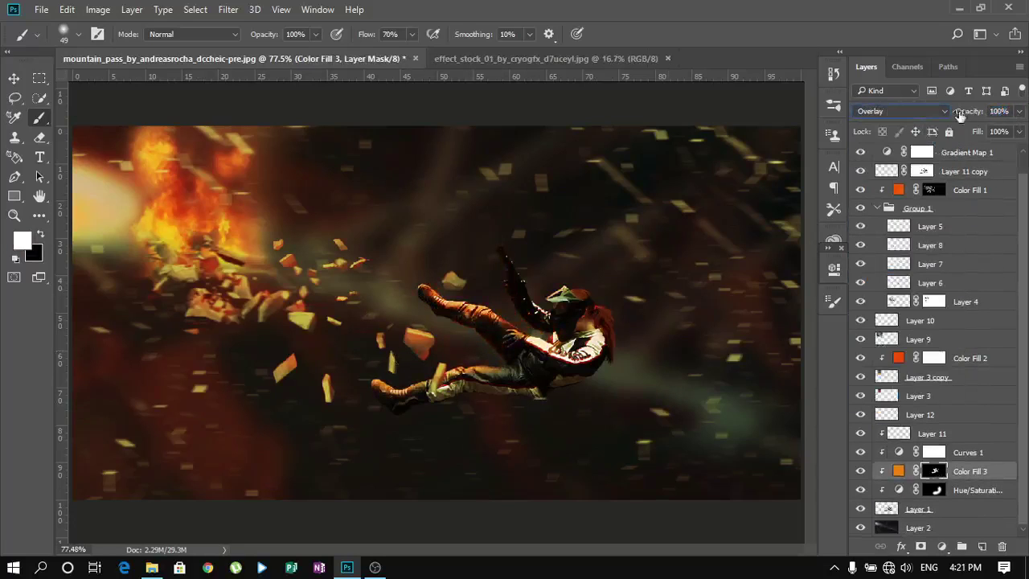
- Add Layer 13 clipped above Layer 1, in Darken mode at about 48% opacity
left_click(929, 515)
key("ctrl+shift+alt+n")
key("x")
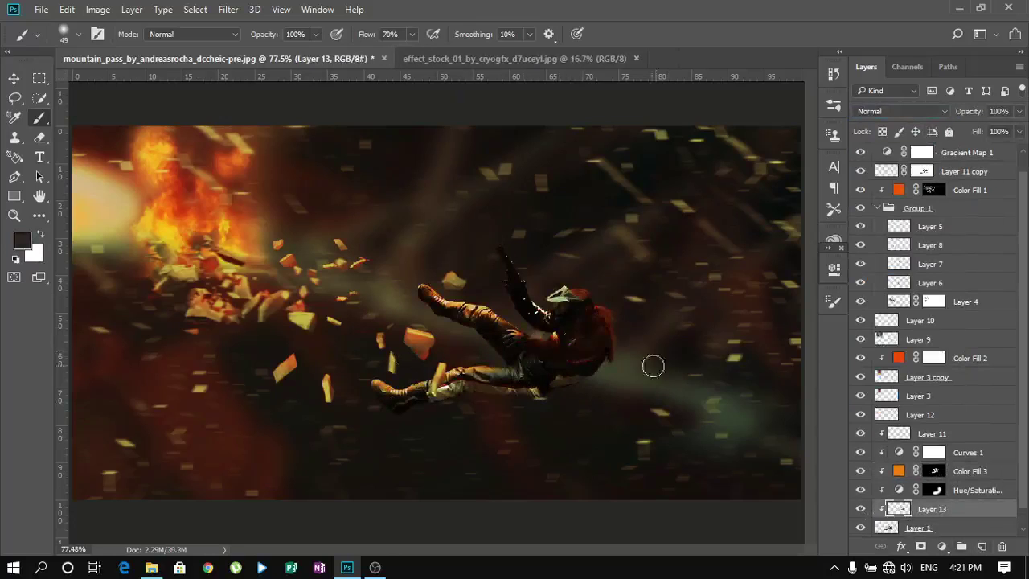
left_click(900, 111)
left_click(880, 146)
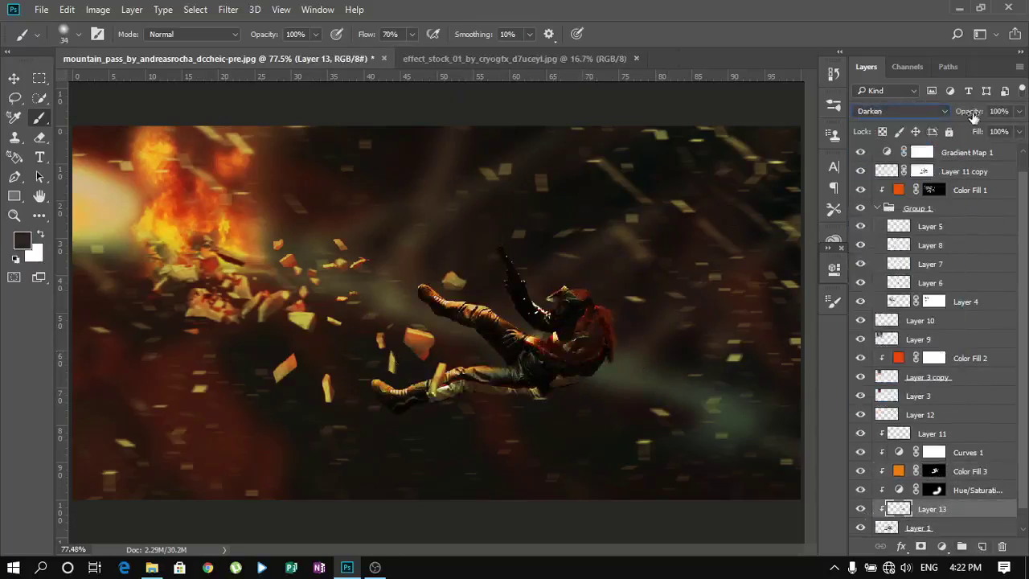
left_click_drag(968, 111, 932, 115)
left_click(926, 472)
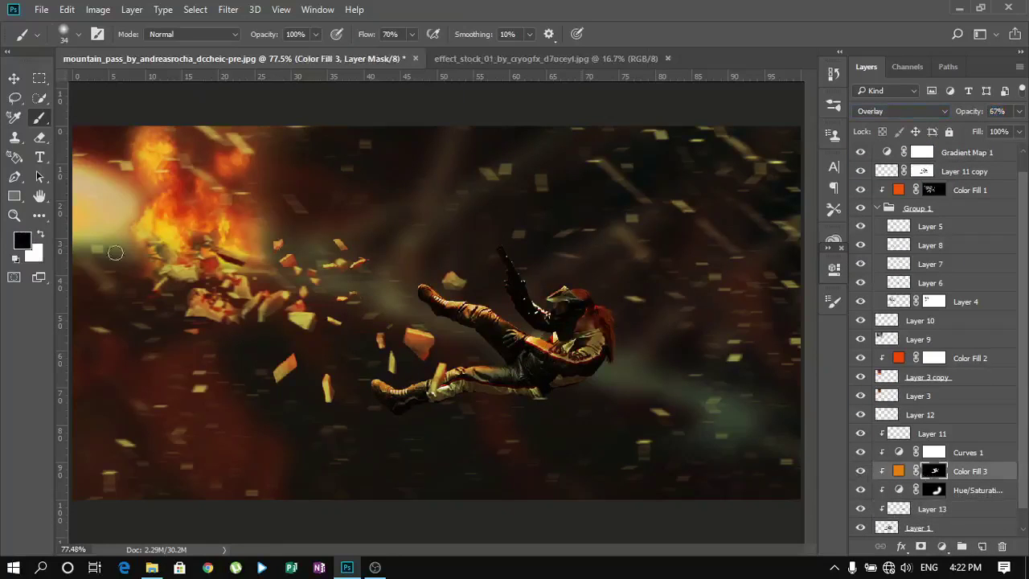
left_click(884, 509)
left_click(995, 111)
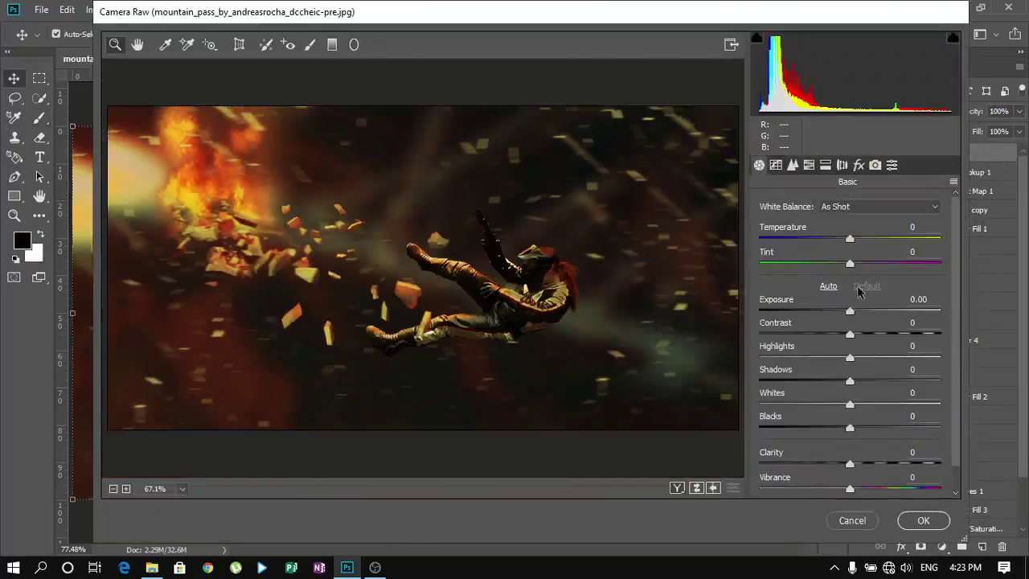
- In Camera Raw, warm the colour temperature and brighten the shadows
mouse_move(850, 239)
left_mouse_down()
mouse_move(818, 236)
mouse_move(875, 239)
mouse_move(888, 263)
left_mouse_up()
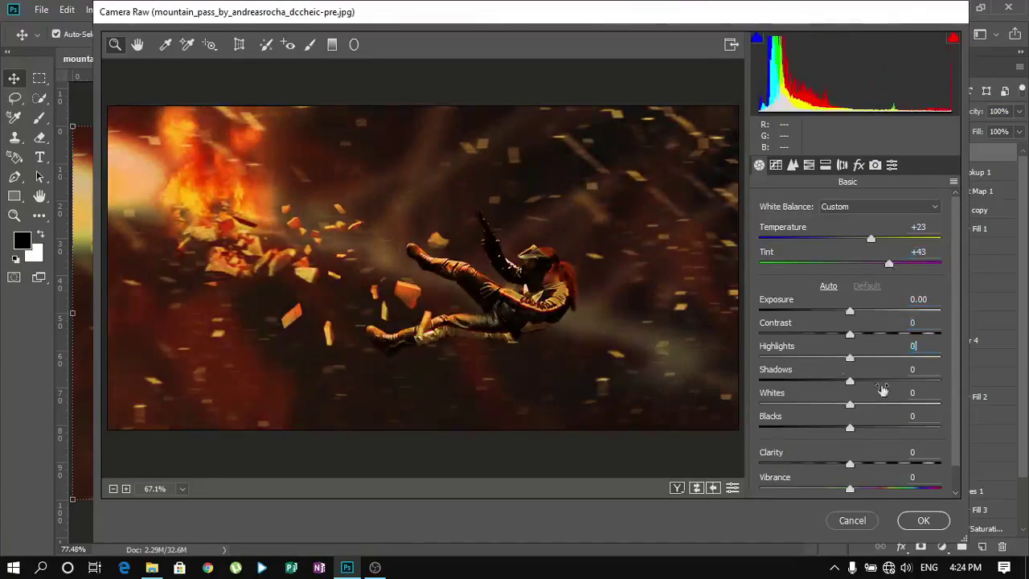
mouse_move(850, 380)
left_mouse_down()
mouse_move(868, 380)
mouse_move(882, 404)
mouse_move(815, 407)
mouse_move(854, 408)
left_mouse_up()
scroll(884, 408, "down", 1)
key("Tab")
key("Tab")
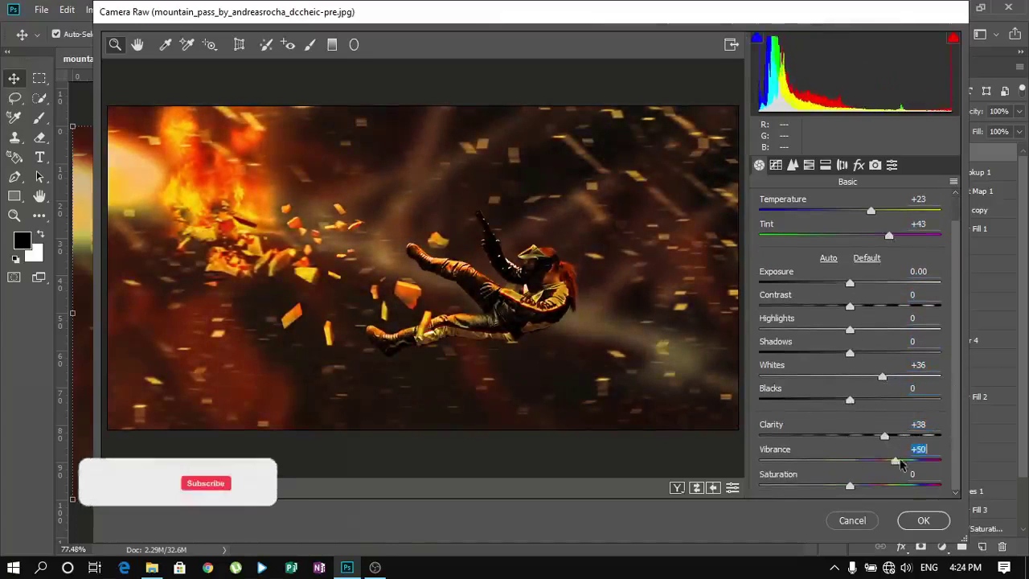
key("Tab")
- Add a midpoint on the tone curve and raise luminance noise reduction
key("ctrl+alt+2")
mouse_move(857, 362)
left_mouse_down()
mouse_move(856, 338)
mouse_move(857, 359)
left_mouse_up()
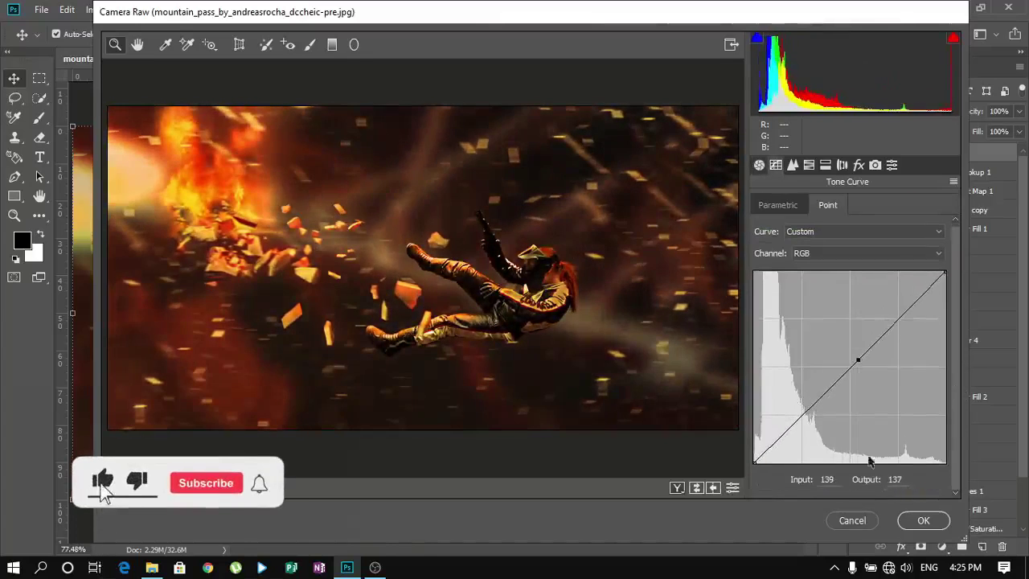
key("ctrl+alt+3")
key("ctrl+alt+2")
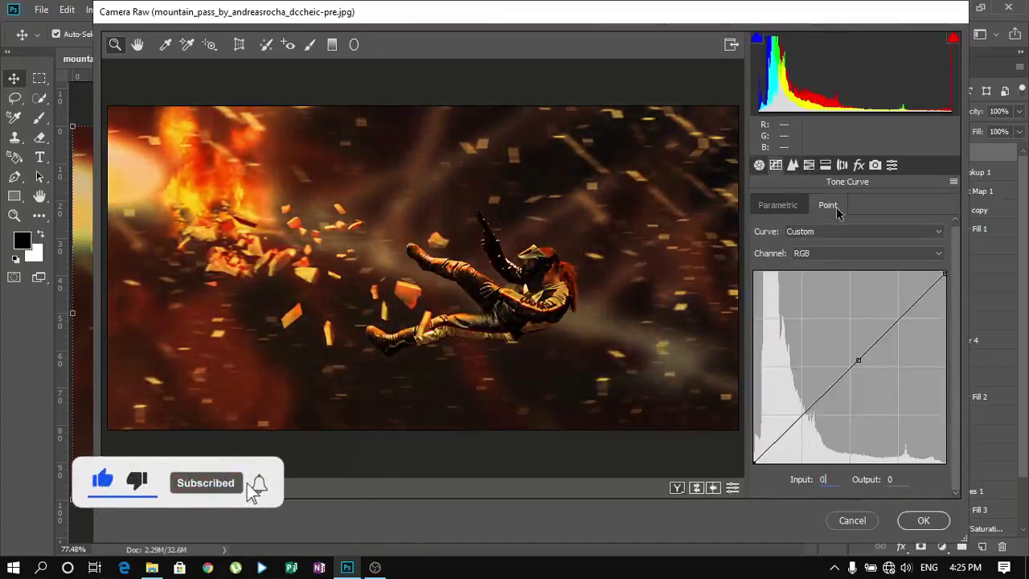
key("ctrl+alt+3")
scroll(843, 304, "down", 3)
left_click_drag(760, 302, 844, 304)
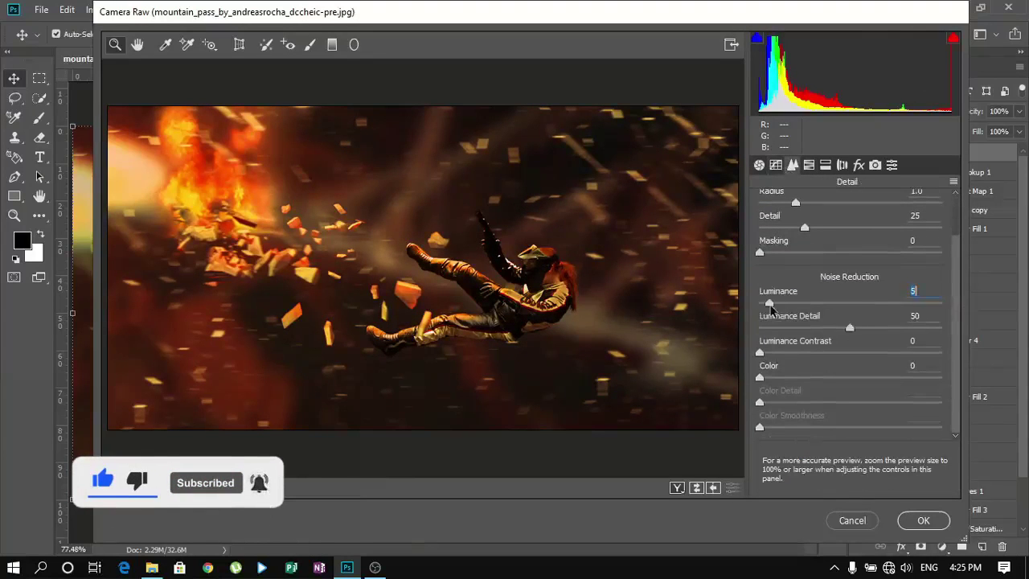
key("Tab")
key("Tab")
- Try reds luminance, a highlight split tone (undone) and lens distortion adjustments
left_click(809, 165)
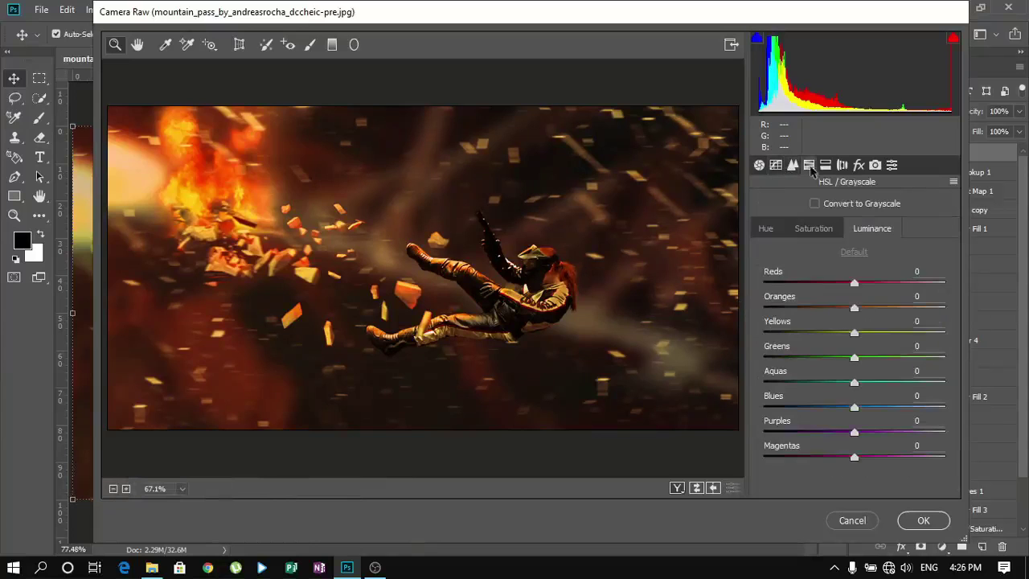
mouse_move(855, 283)
left_mouse_down()
mouse_move(815, 282)
mouse_move(861, 283)
left_mouse_up()
key("ctrl+alt+5")
left_click_drag(764, 251, 916, 266)
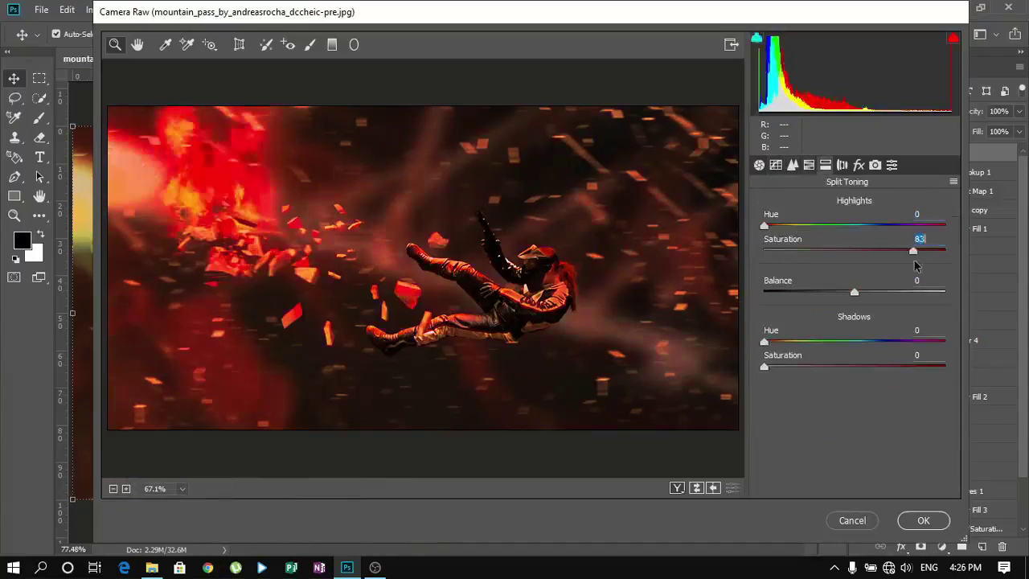
key("ctrl+z")
key("ctrl+alt+6")
mouse_move(850, 234)
left_mouse_down()
mouse_move(834, 247)
mouse_move(844, 241)
left_mouse_up()
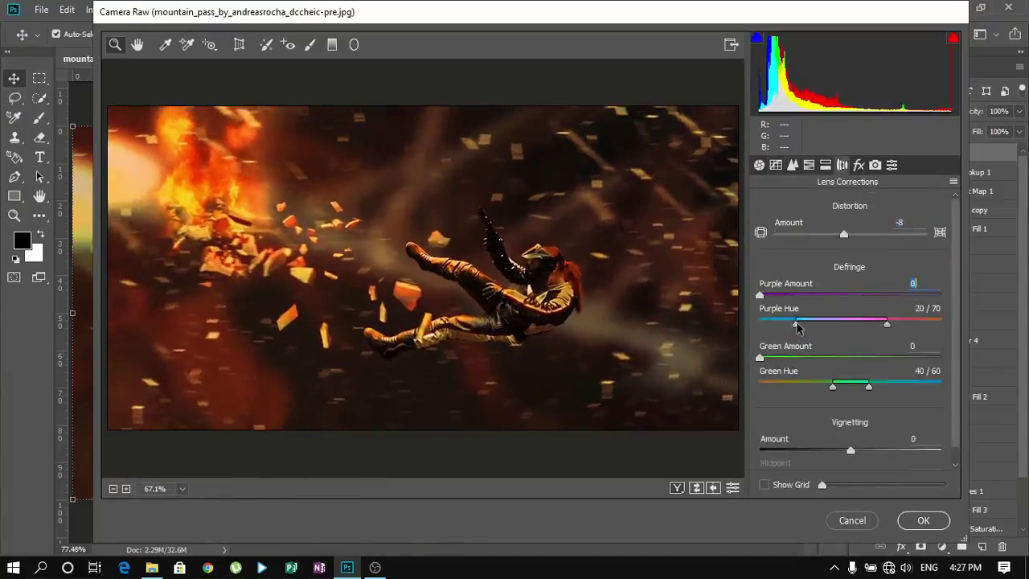
scroll(820, 328, "down", 1)
key("ctrl+alt+7")
scroll(916, 289, "down", 2)
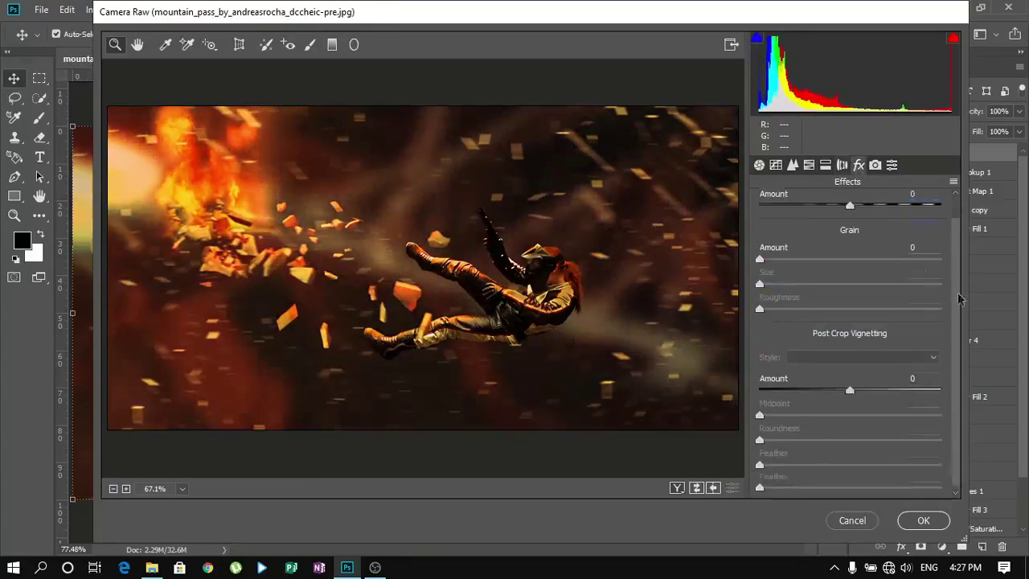
- Preview presets such as HubaFilter Fabulous x3+ and Kodak Film Tx5, returning to the first
left_click(891, 165)
left_click(804, 217)
left_click(803, 263)
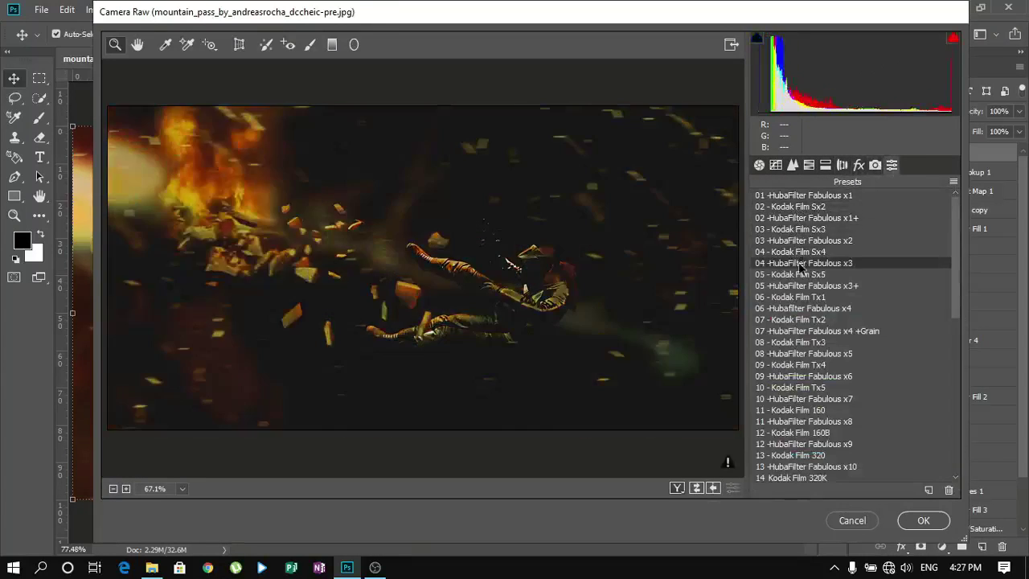
left_click(804, 285)
left_click(804, 296)
left_click(806, 319)
left_click(809, 341)
left_click(811, 353)
left_click(815, 375)
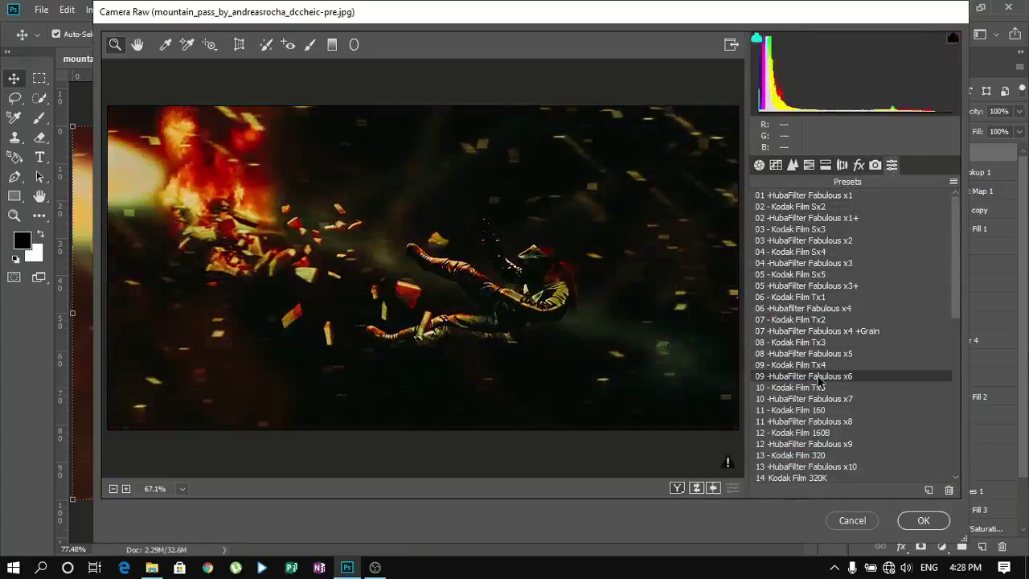
left_click(819, 387)
key("Down")
key("Down")
key("Down")
key("Down")
key("Down")
key("Down")
key("Down")
key("Down")
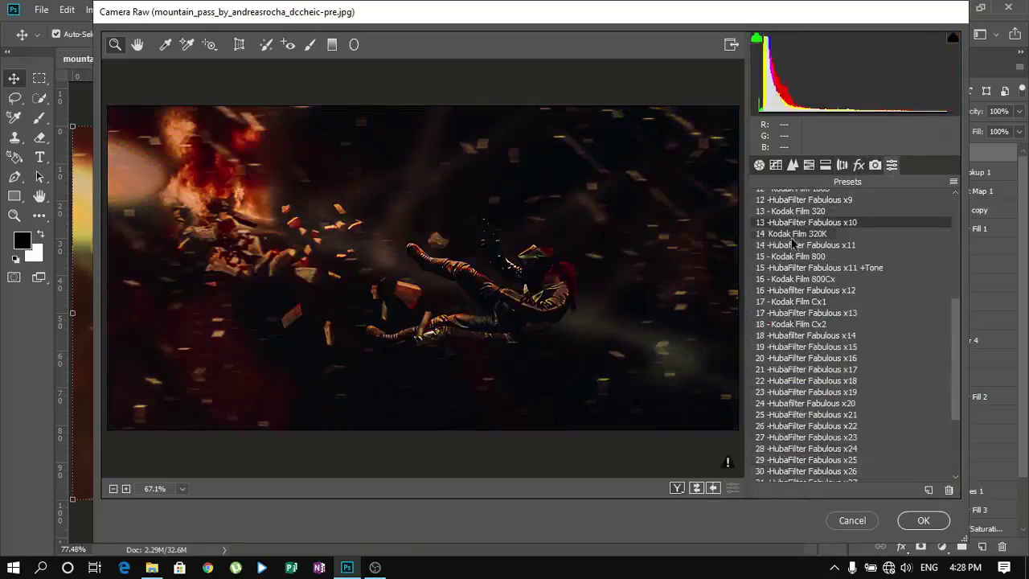
key("Down")
scroll(846, 402, "up", 7)
left_click(804, 196)
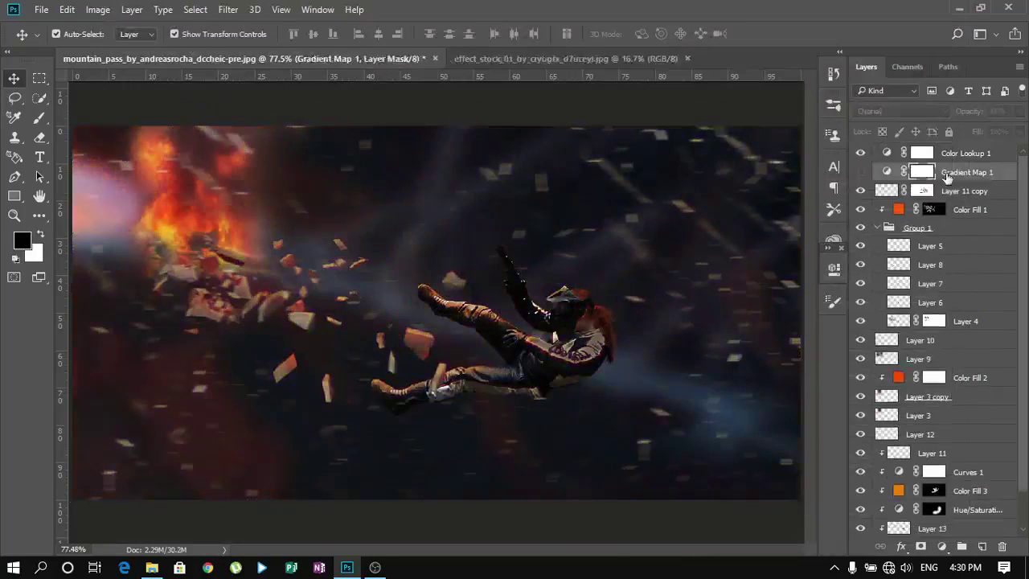
- In Camera Raw, set tint to 0, lower contrast, lift shadows and boost clarity
key("shift+ctrl+a")
left_click(858, 264)
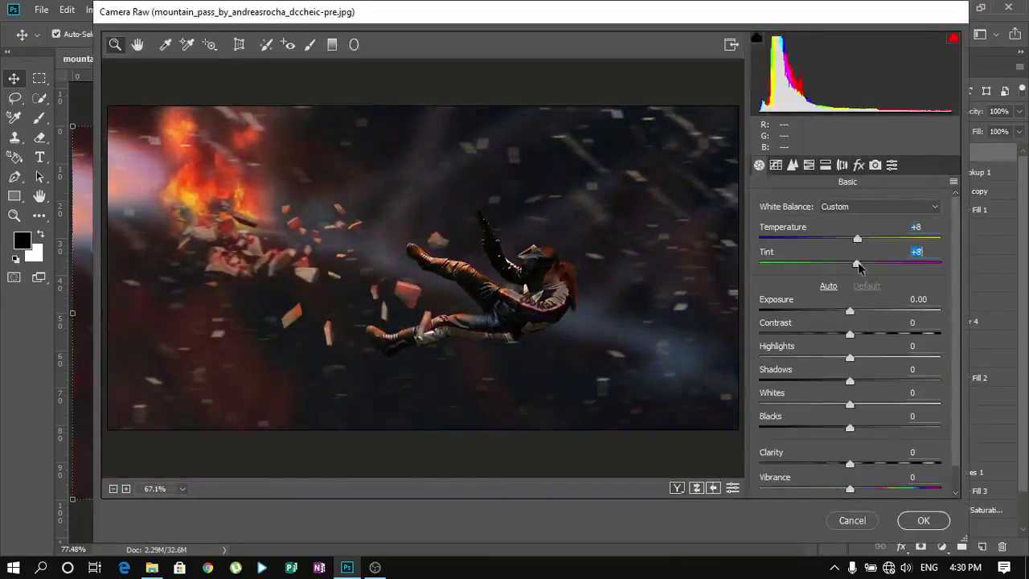
type("0")
key("Tab")
type("0")
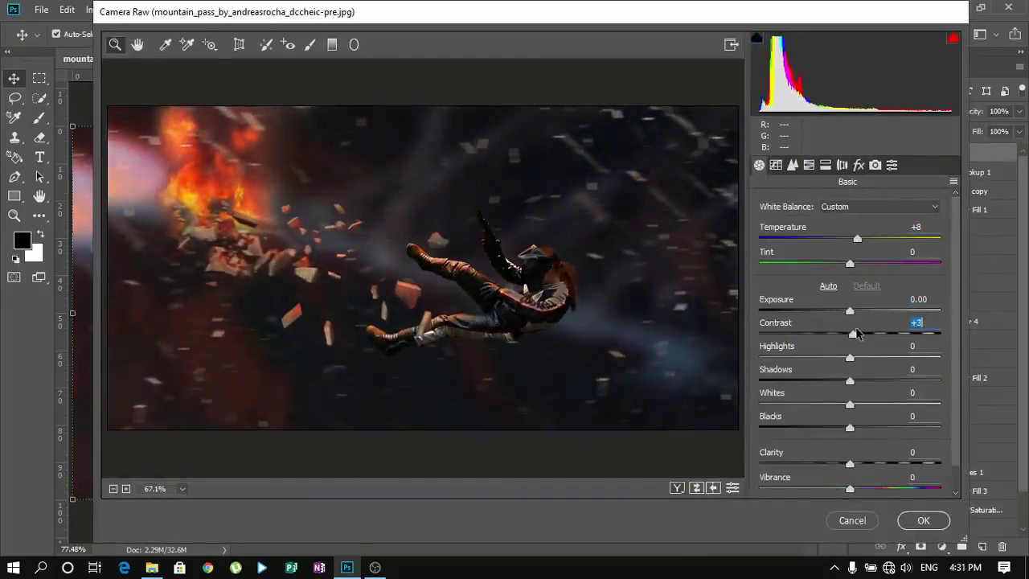
left_click_drag(853, 333, 848, 333)
left_click_drag(849, 330, 869, 353)
mouse_move(849, 376)
left_mouse_down()
mouse_move(881, 376)
mouse_move(846, 399)
left_mouse_up()
left_click_drag(849, 436, 875, 435)
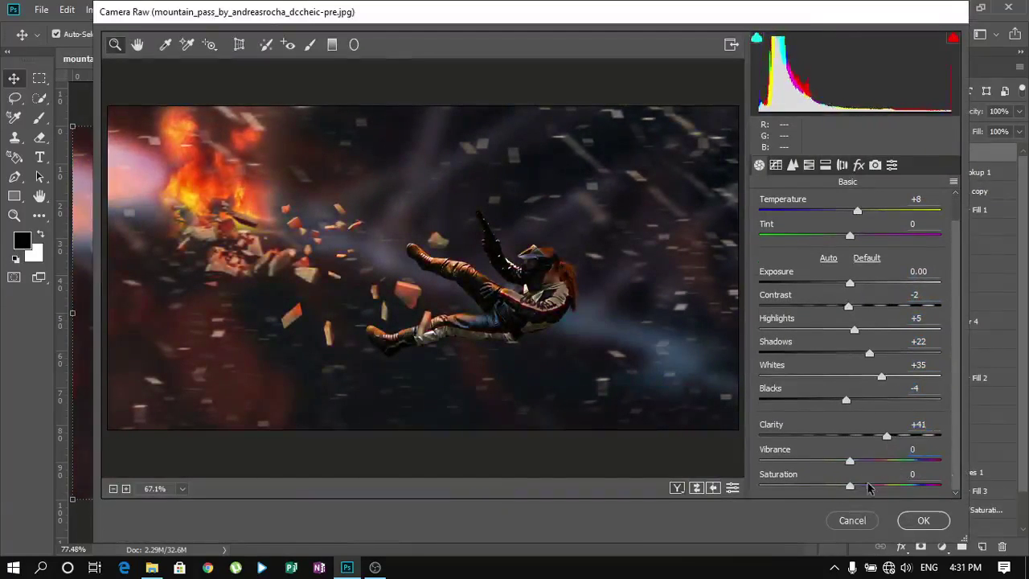
- Reduce dehaze, apply a cool teal Fashion preset, and accept the changes
left_click(858, 165)
mouse_move(849, 230)
left_mouse_down()
mouse_move(808, 229)
mouse_move(852, 230)
left_mouse_up()
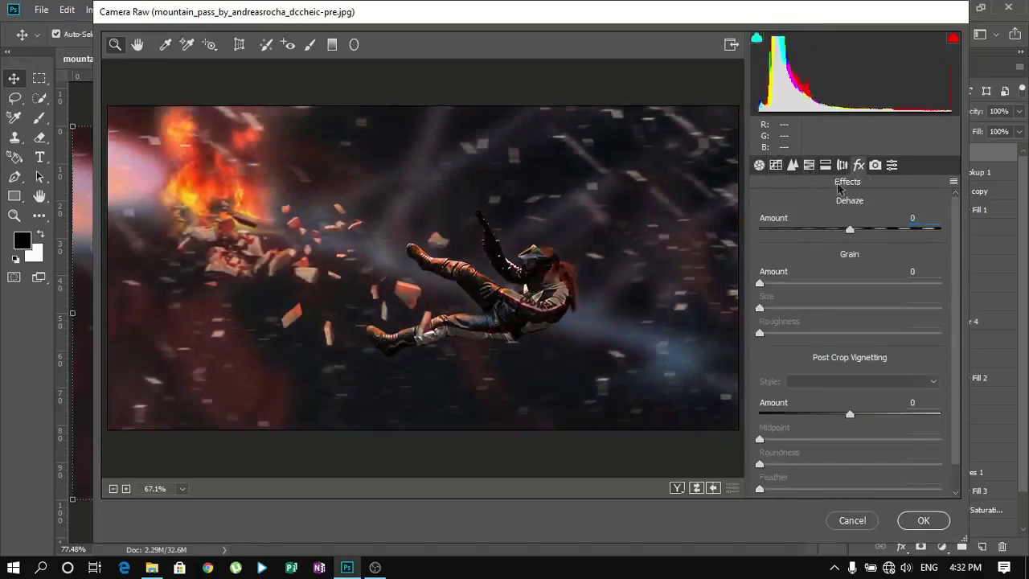
left_click(891, 165)
scroll(803, 362, "down", 1)
left_click(778, 408)
left_click(776, 420)
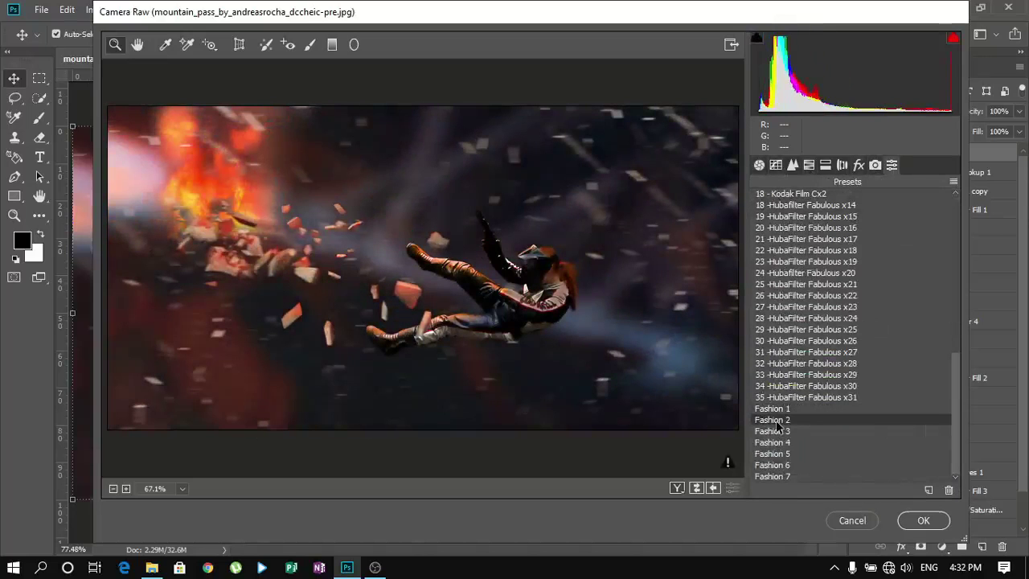
left_click(770, 432)
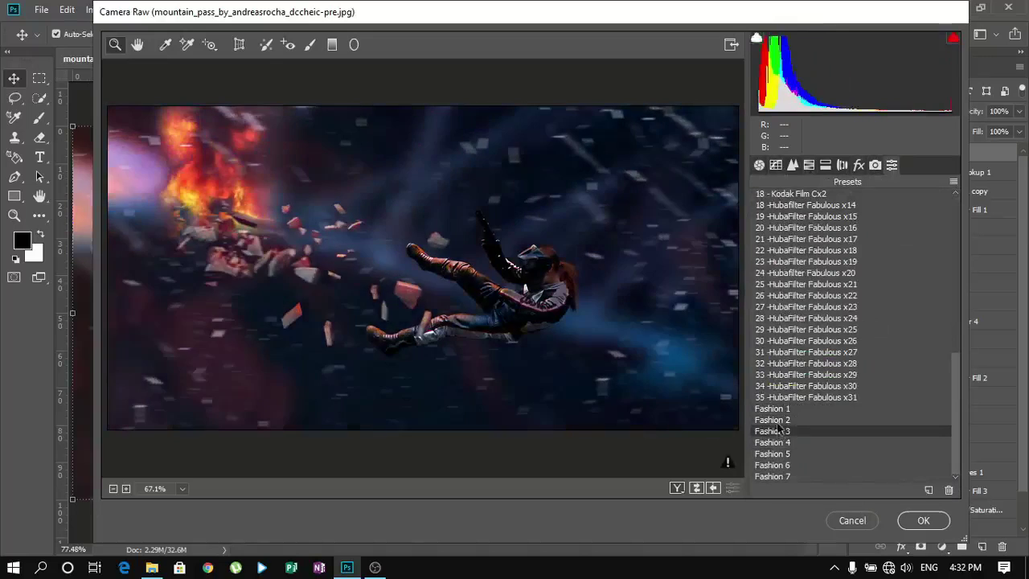
left_click(801, 386)
left_click(923, 520)
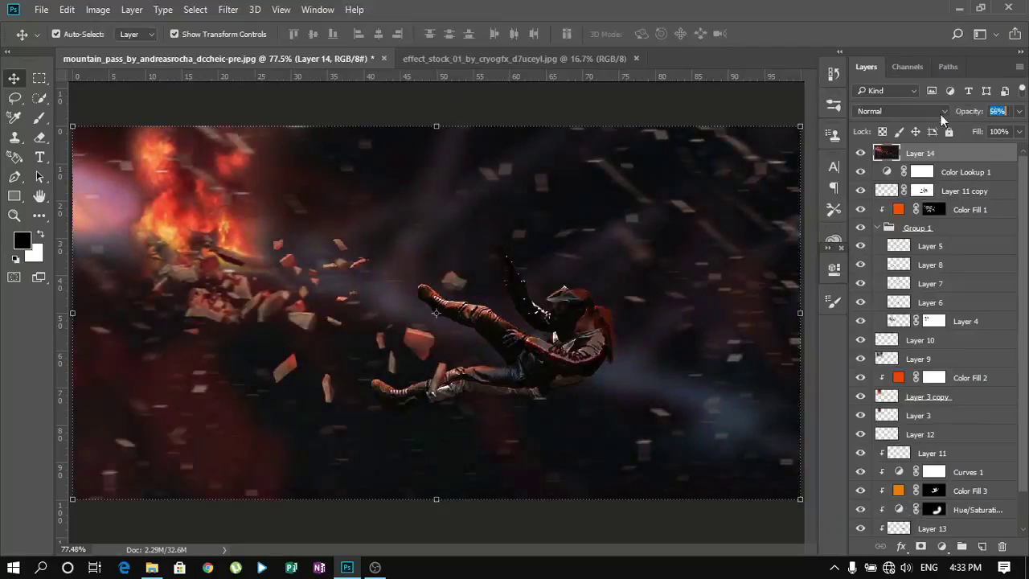
- Save a copy of the image as a JPEG through the Save As dialog
left_click(41, 9)
left_click(80, 175)
left_click(434, 303)
left_click(541, 392)
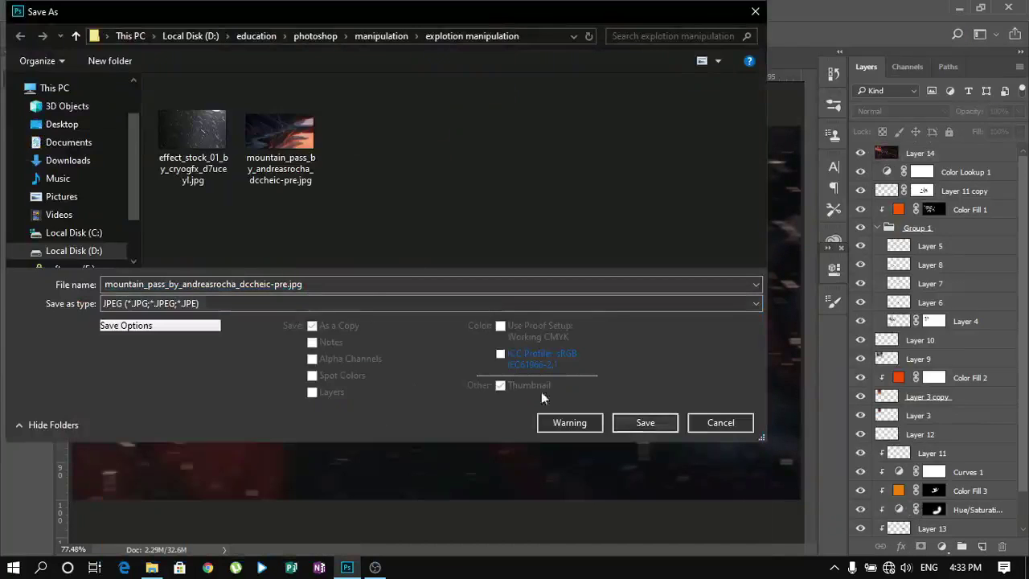
left_click(645, 422)
left_click(624, 284)
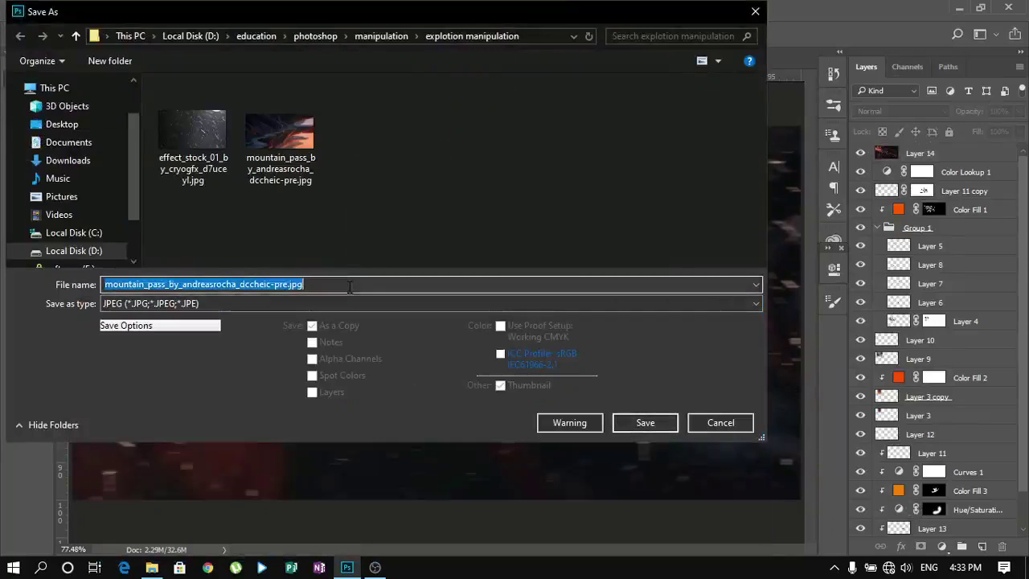
type("asjefhsd")
key("Escape")
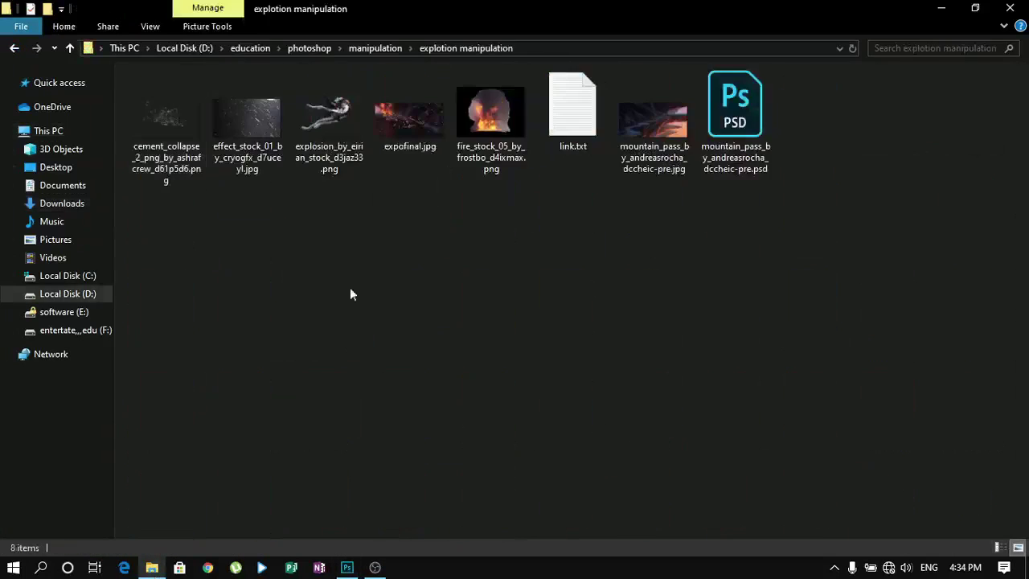
- Open explofinal.jpg from the folder in the photo viewer
left_click(390, 140)
double_click(388, 138)
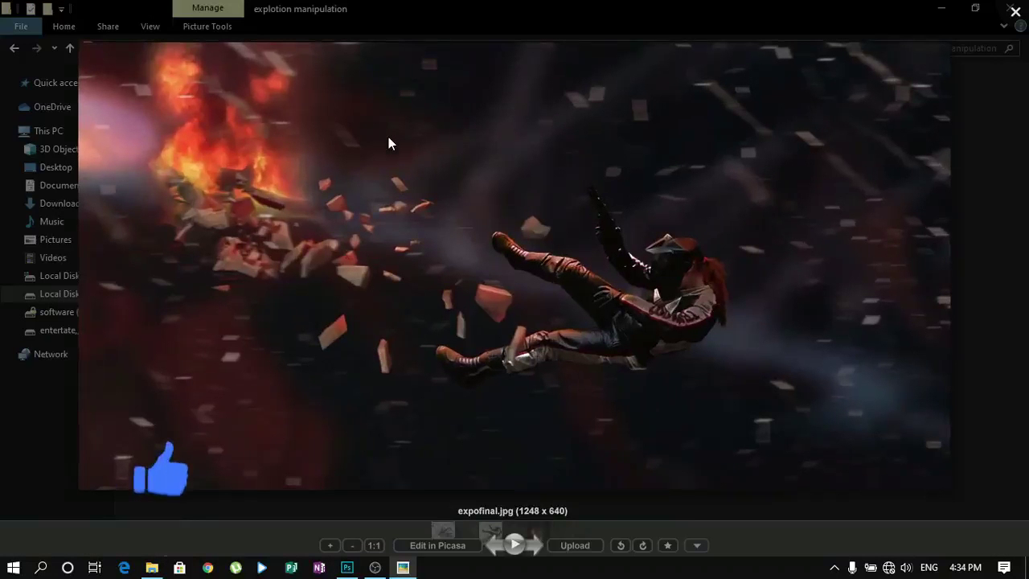